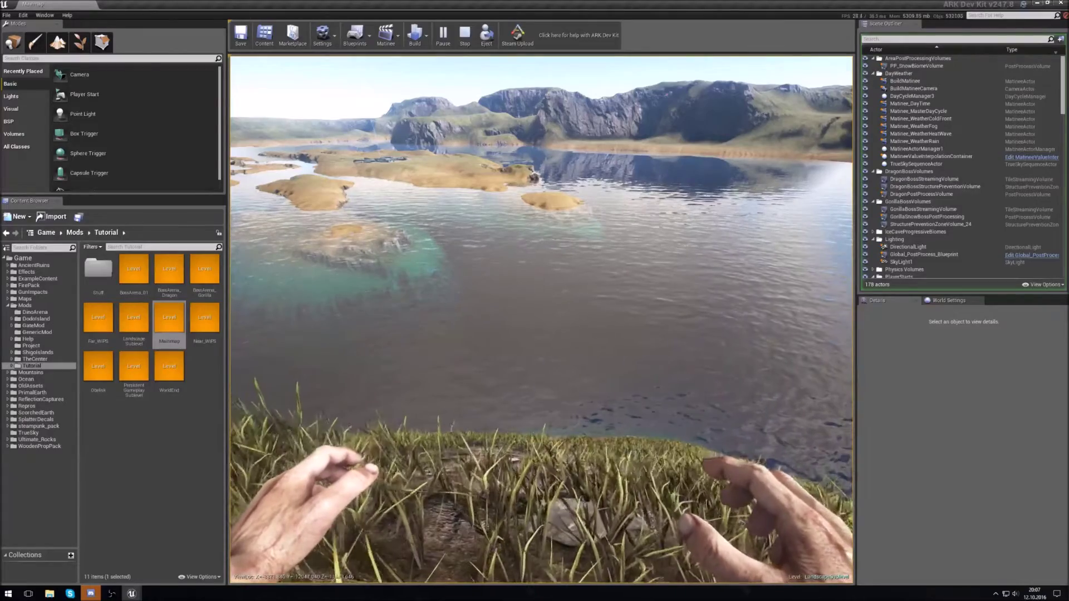
Stop the play session and locate the WaterPlane's top material in the content browser
key("Escape")
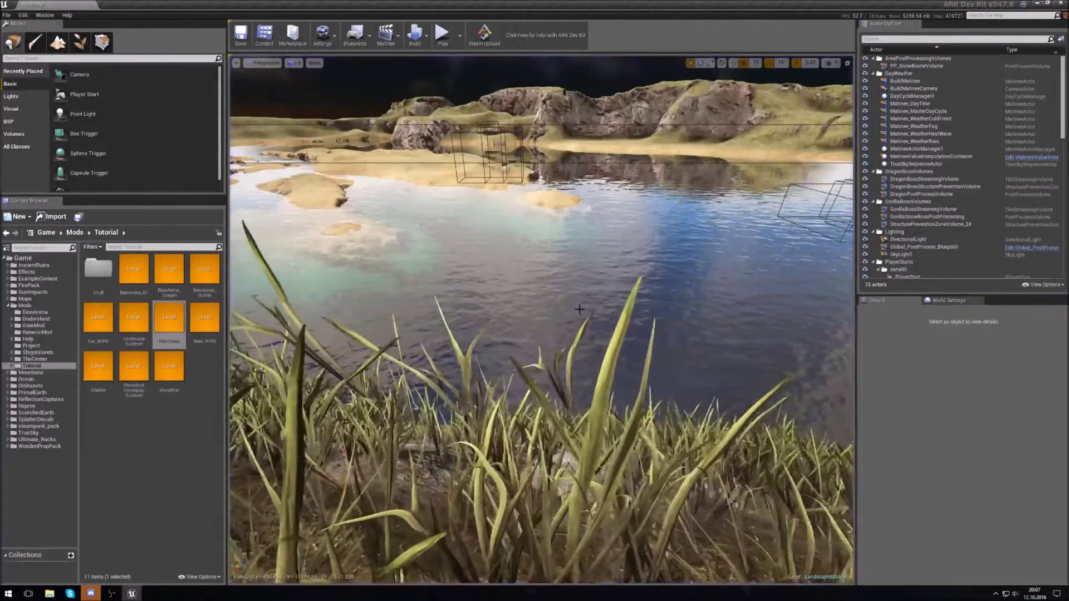
left_click(612, 295)
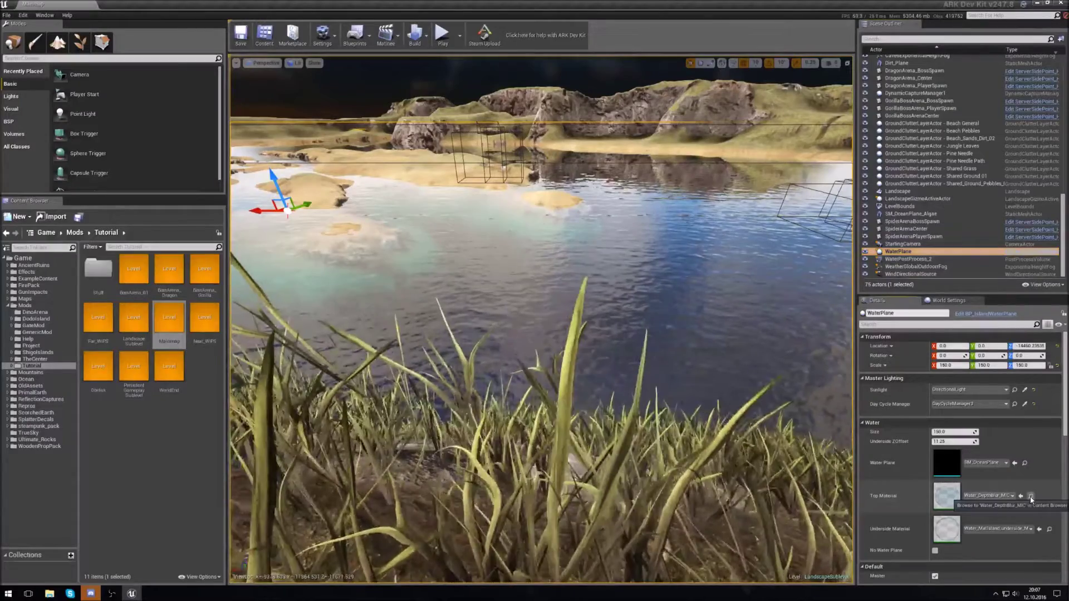
left_click(1030, 496)
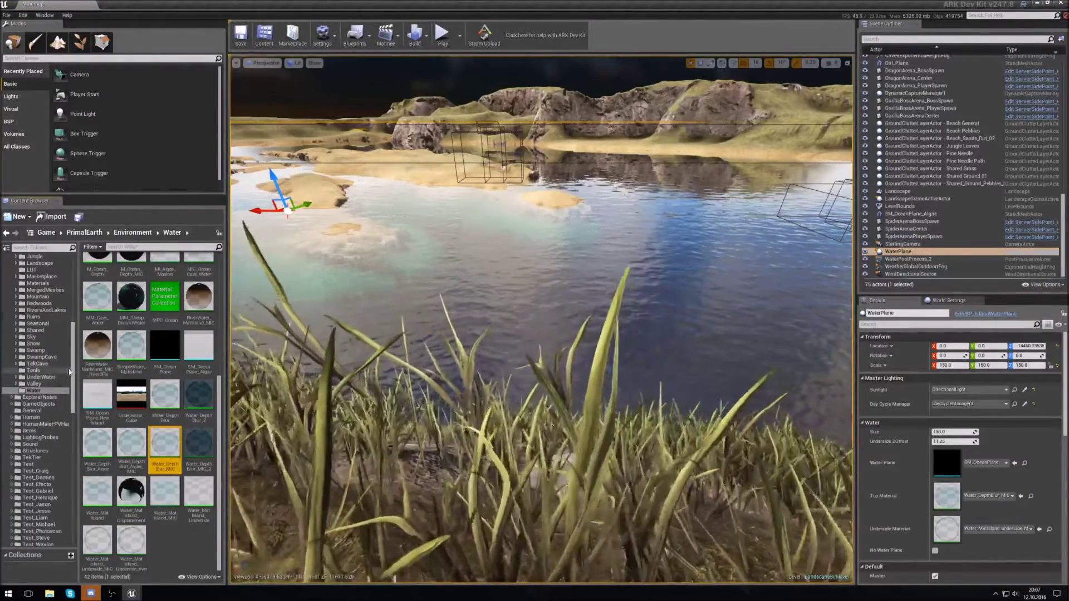
Copy the Water_DepthBlur_MIC material instance into the Stuff folder of the Tutorial mod
scroll(72, 372, "up", 10)
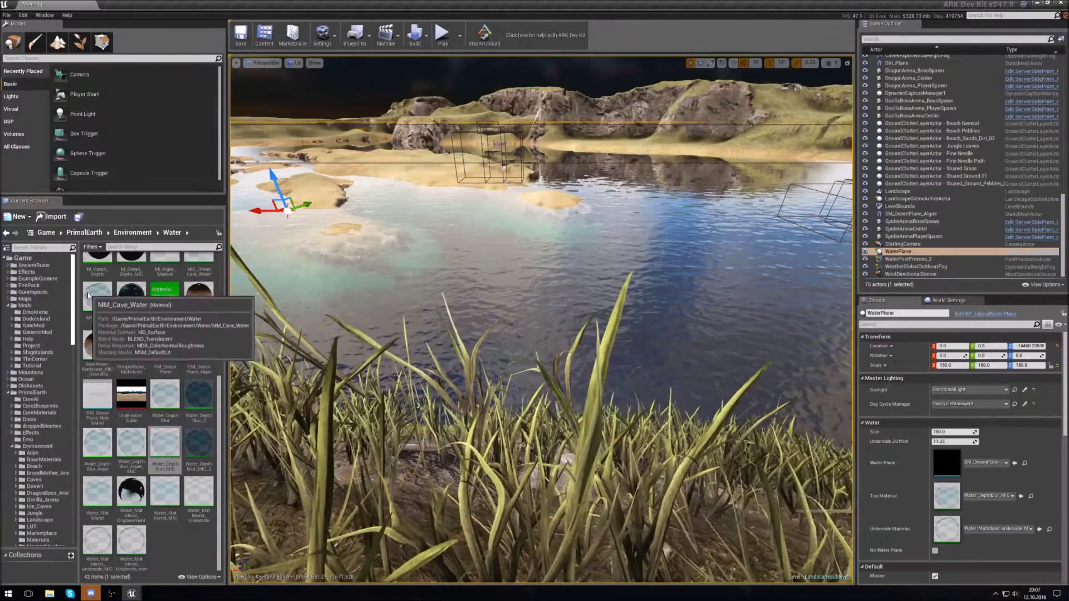
left_click(12, 367)
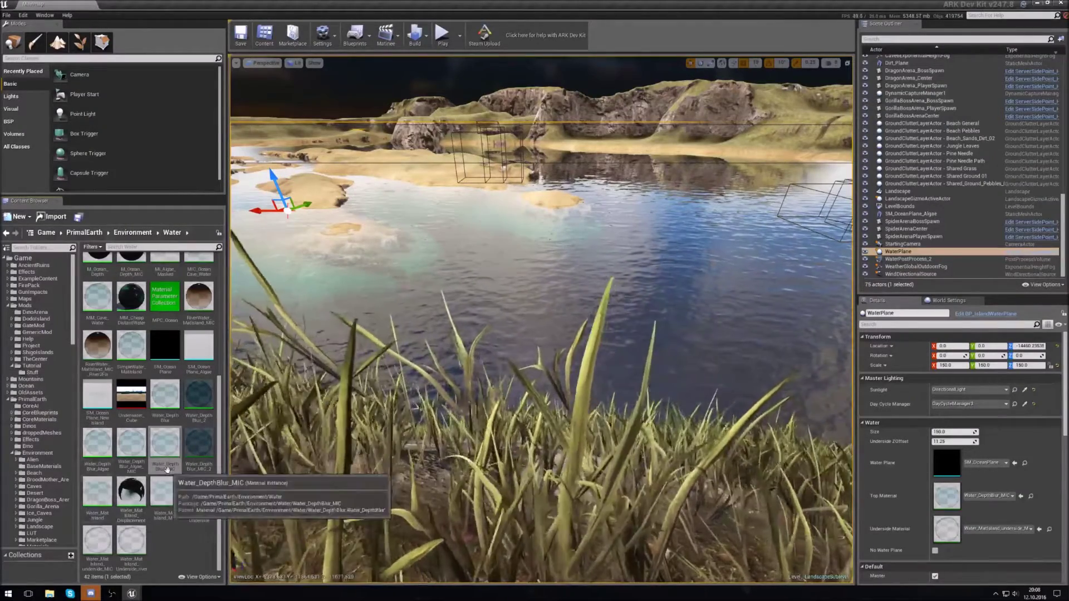
left_click_drag(166, 469, 32, 371)
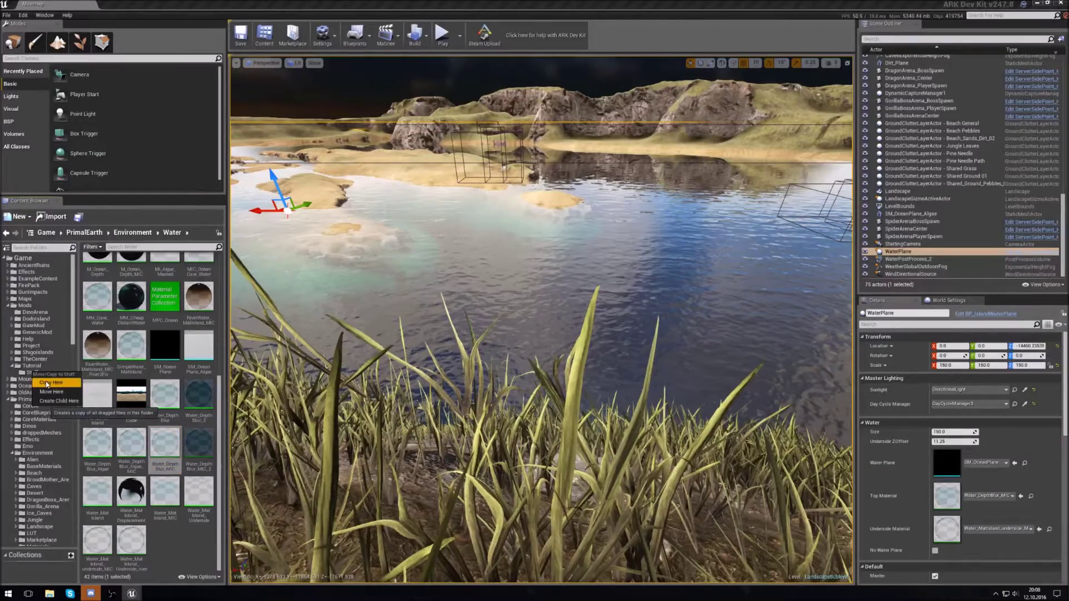
left_click(47, 383)
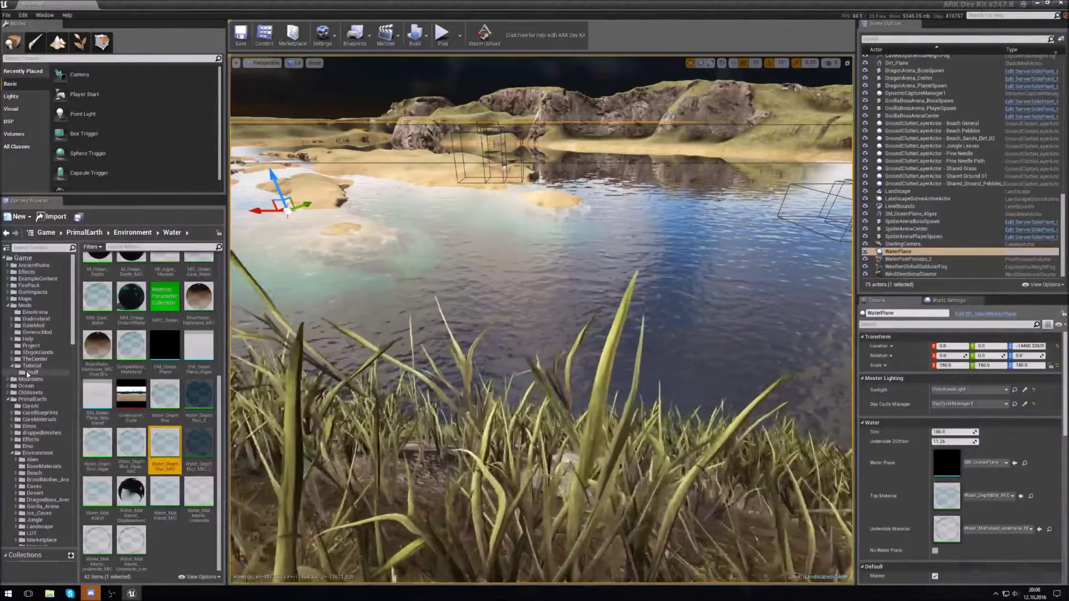
Rename the copied material instance in the Stuff folder as Test_Water_DepthBlur_MIC
left_click(30, 373)
left_click(130, 277)
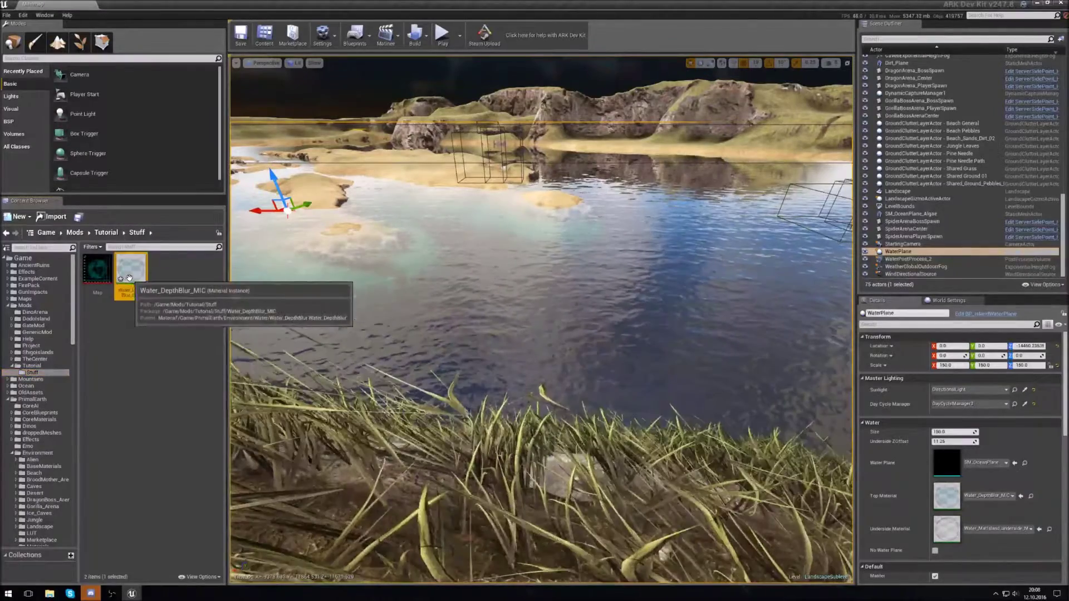
double_click(130, 277)
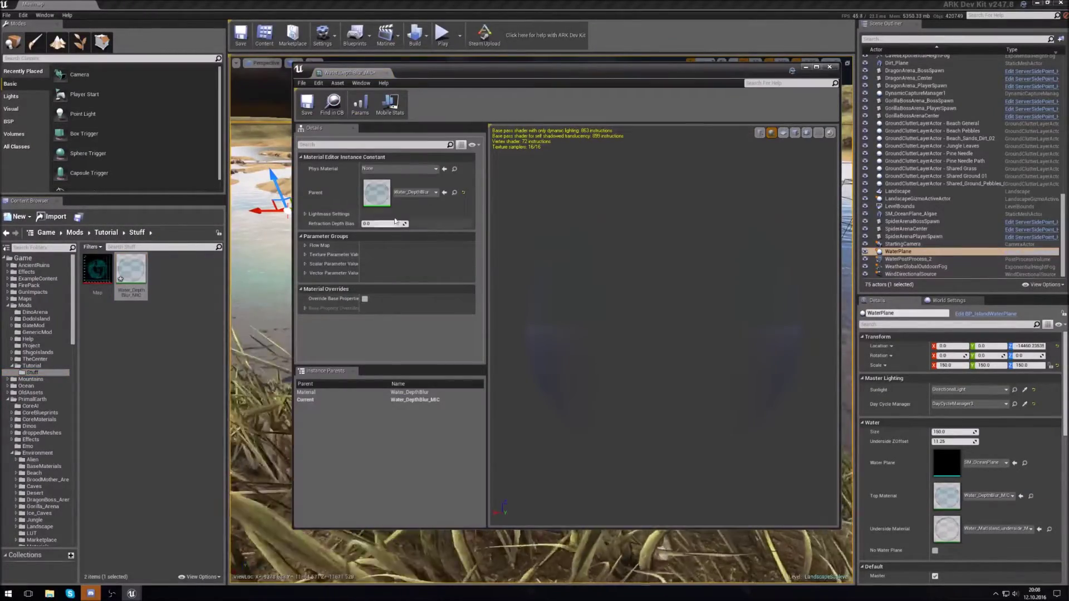
left_click(829, 68)
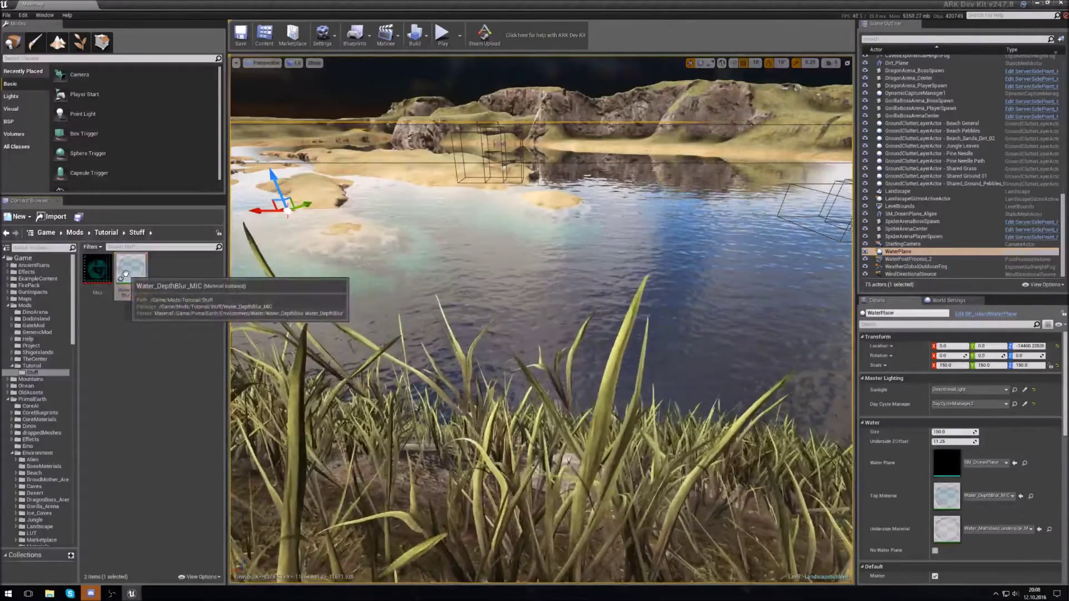
right_click(126, 274)
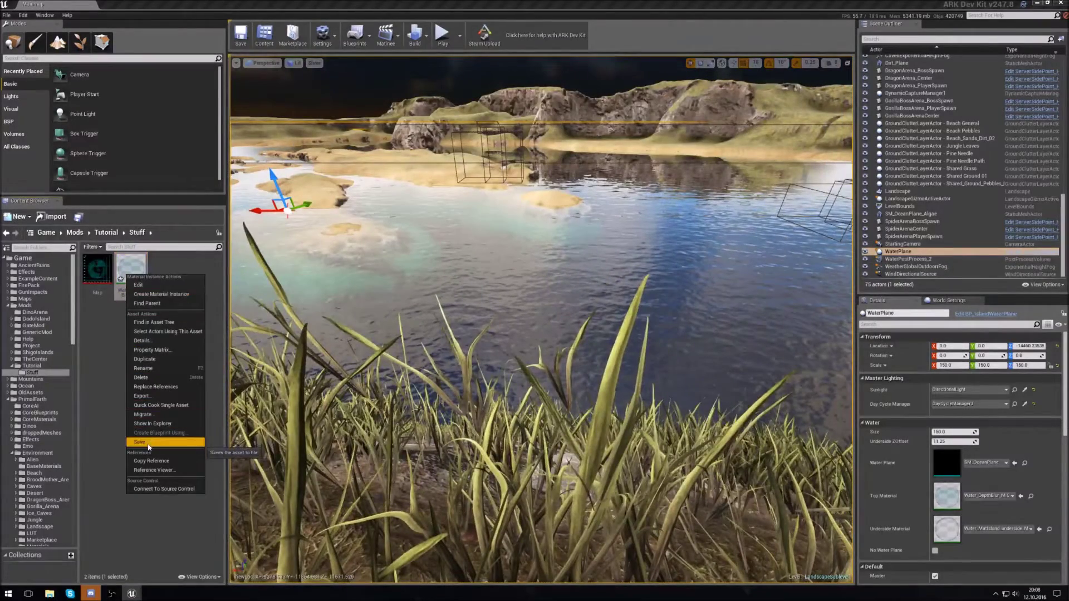
left_click(148, 369)
key("Home")
type("Test_")
key("Return")
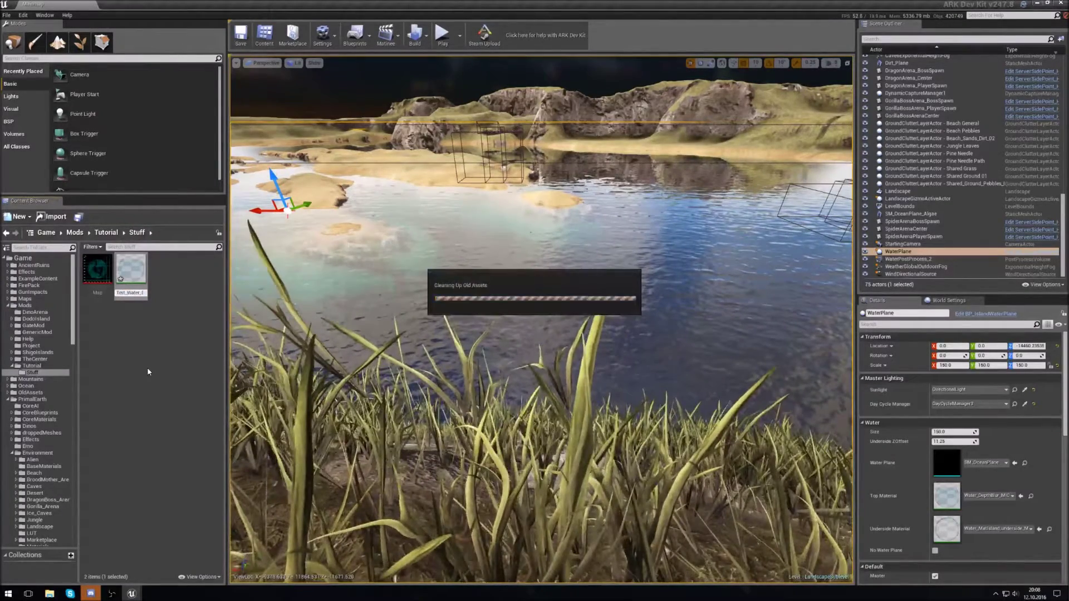
Set the Flow Map's flow phase speed in Test_Water_DepthBlur_MIC to 0.5 and save the material instance
double_click(128, 273)
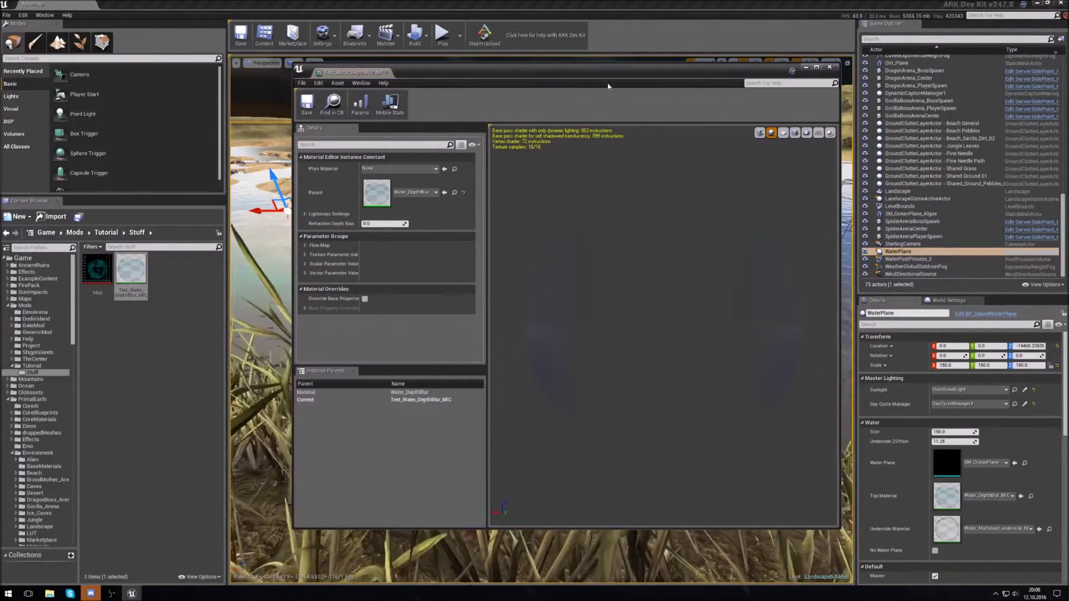
left_click(305, 245)
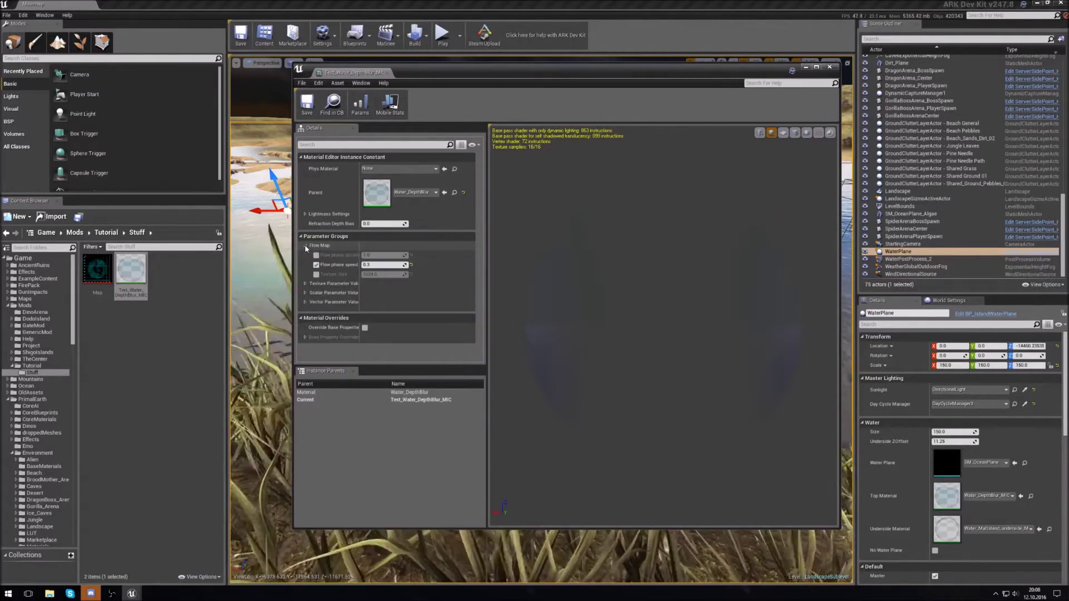
left_click(373, 265)
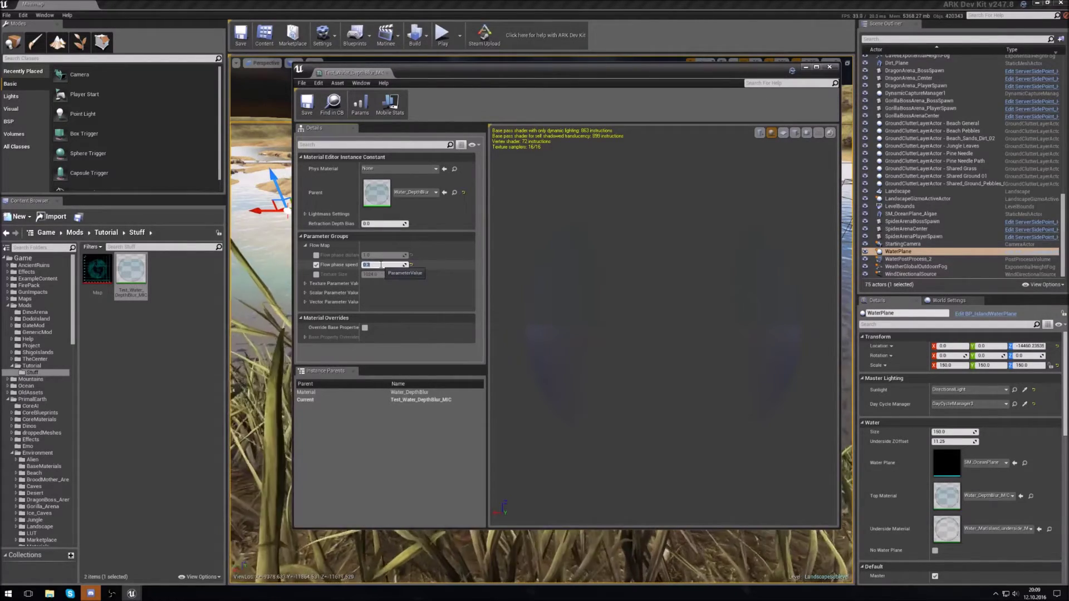
type("0")
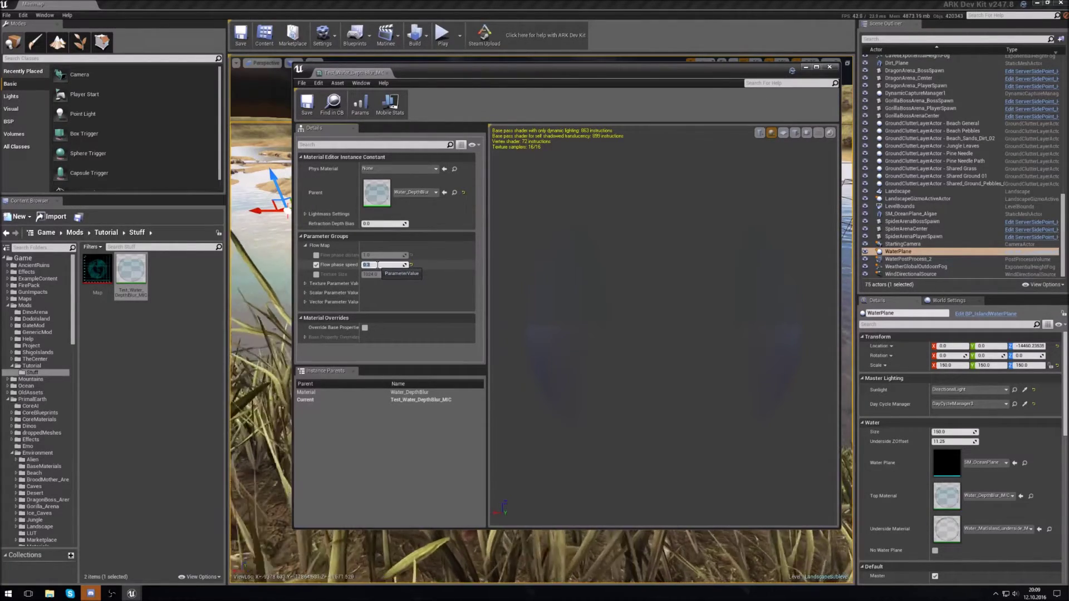
key("Return")
left_click(307, 105)
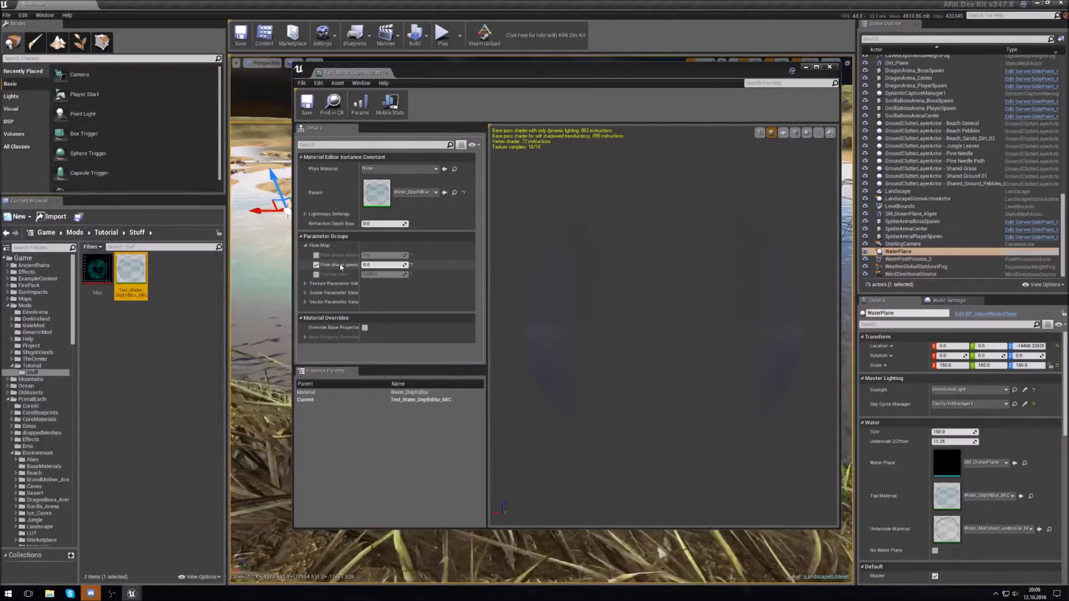
left_click(308, 111)
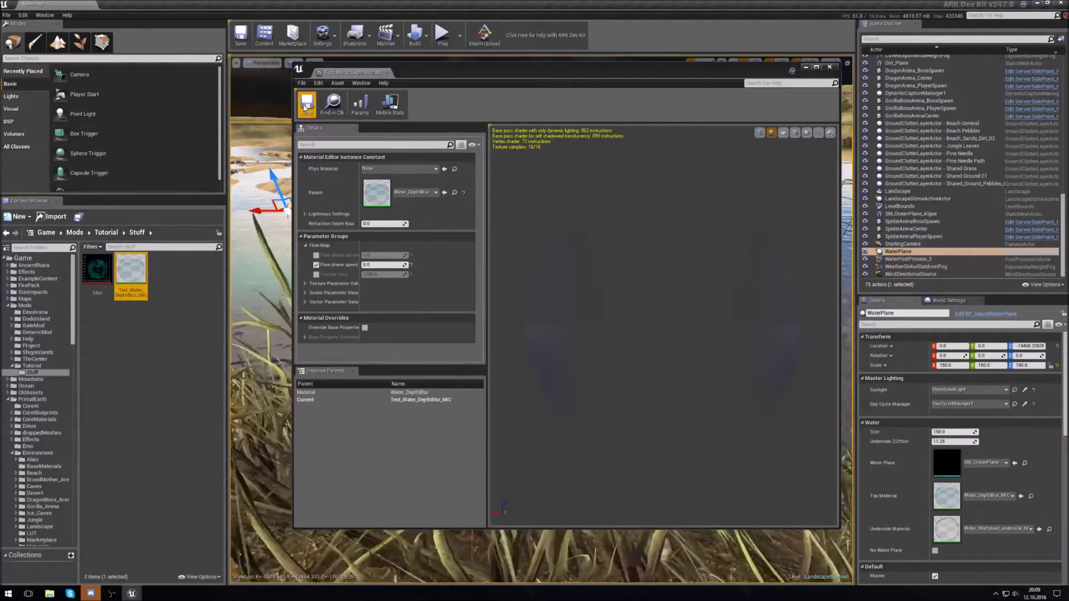
left_click(830, 68)
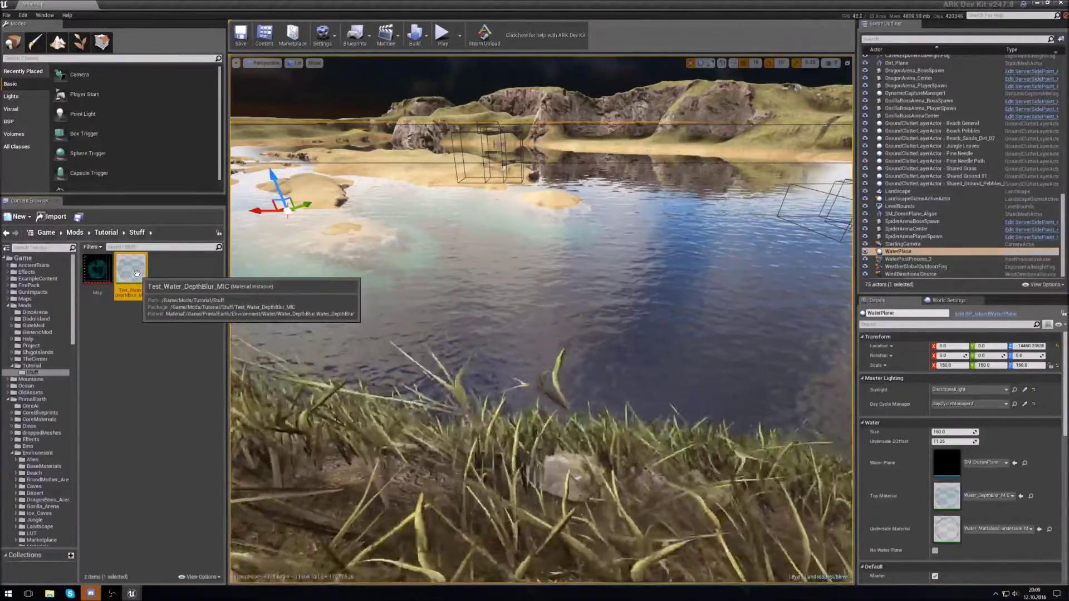
Assign Test_Water_DepthBlur_MIC as the WaterPlane's top material and play the level to check the water
left_click(1020, 496)
right_click_drag(539, 334, 456, 326)
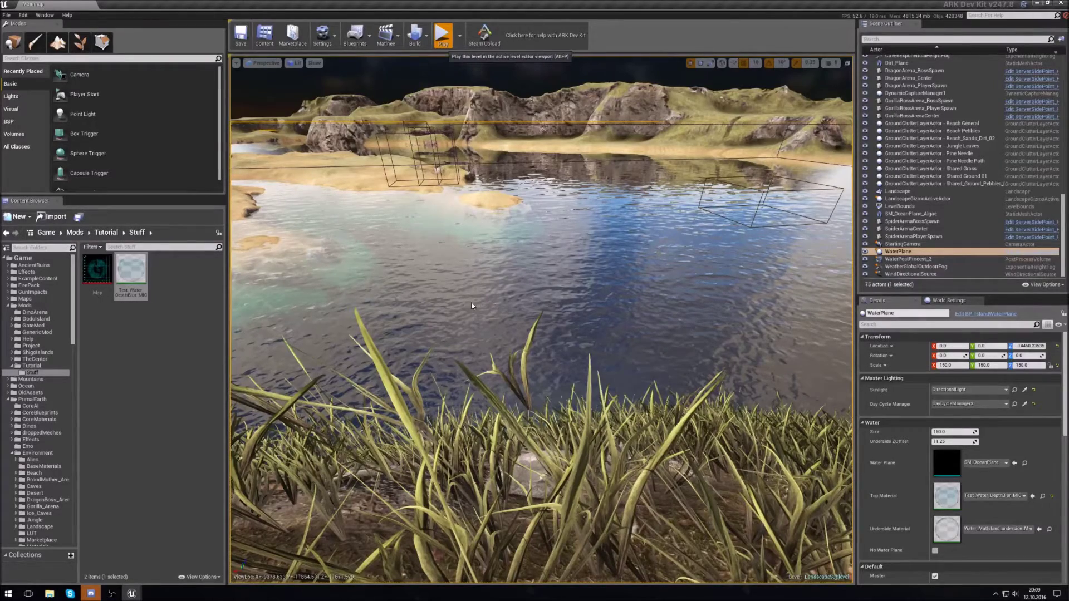
key("alt+p")
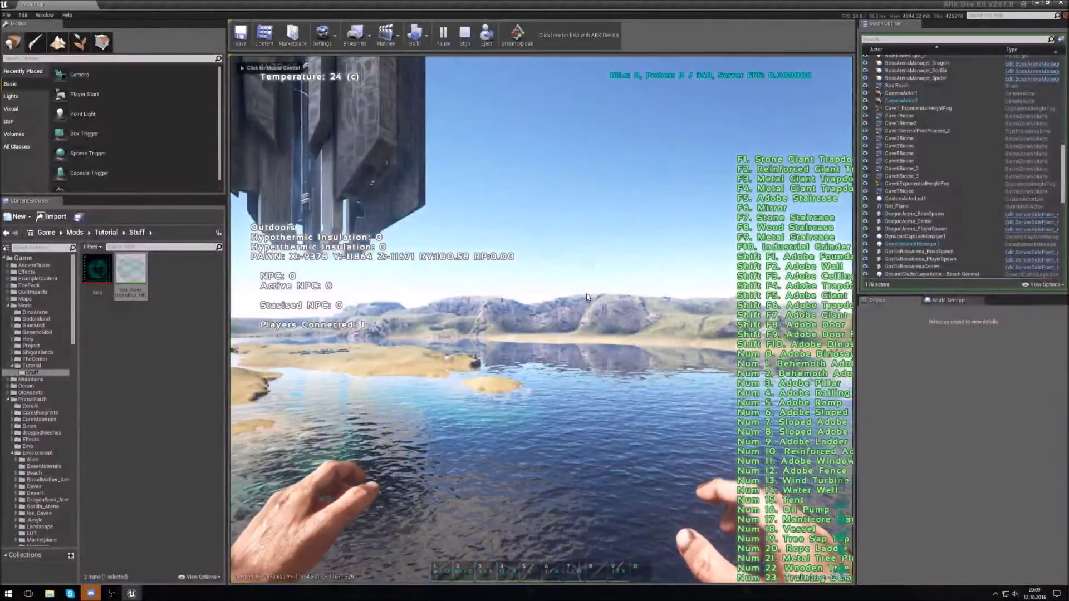
left_click(579, 374)
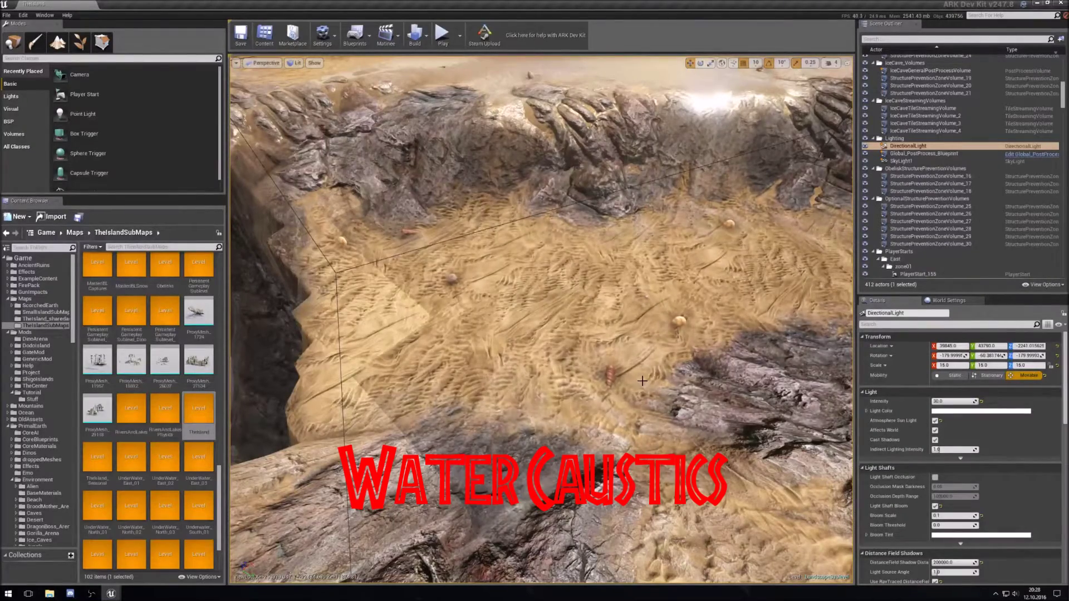
Hide the WaterPlane actor in TheIsland level to expose the seabed
right_click_drag(621, 423, 569, 391)
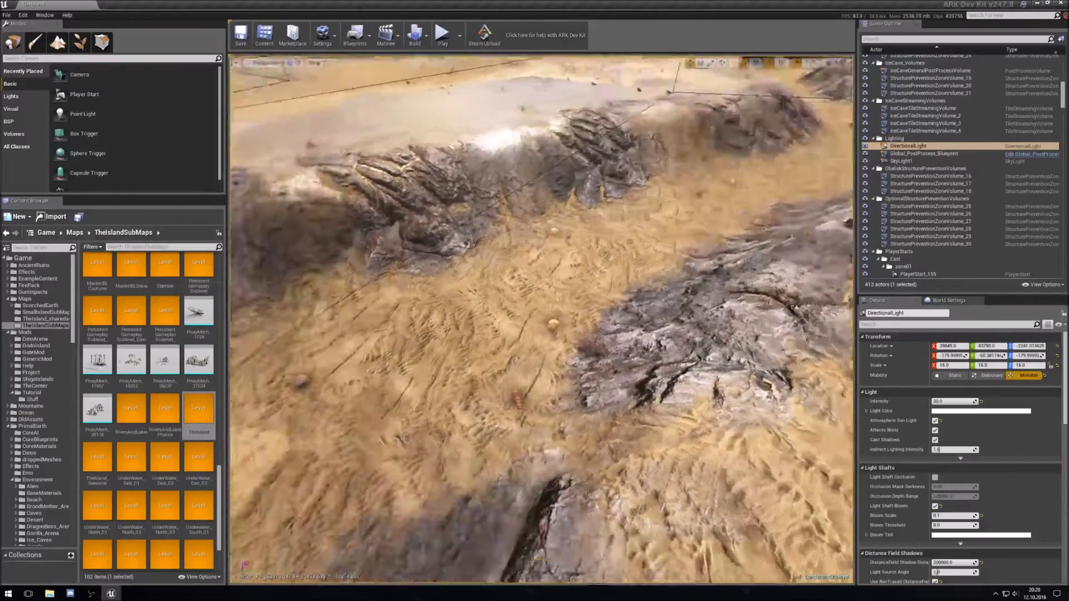
mouse_move(432, 362)
right_mouse_down()
mouse_move(429, 351)
mouse_move(411, 369)
mouse_move(449, 349)
right_mouse_up()
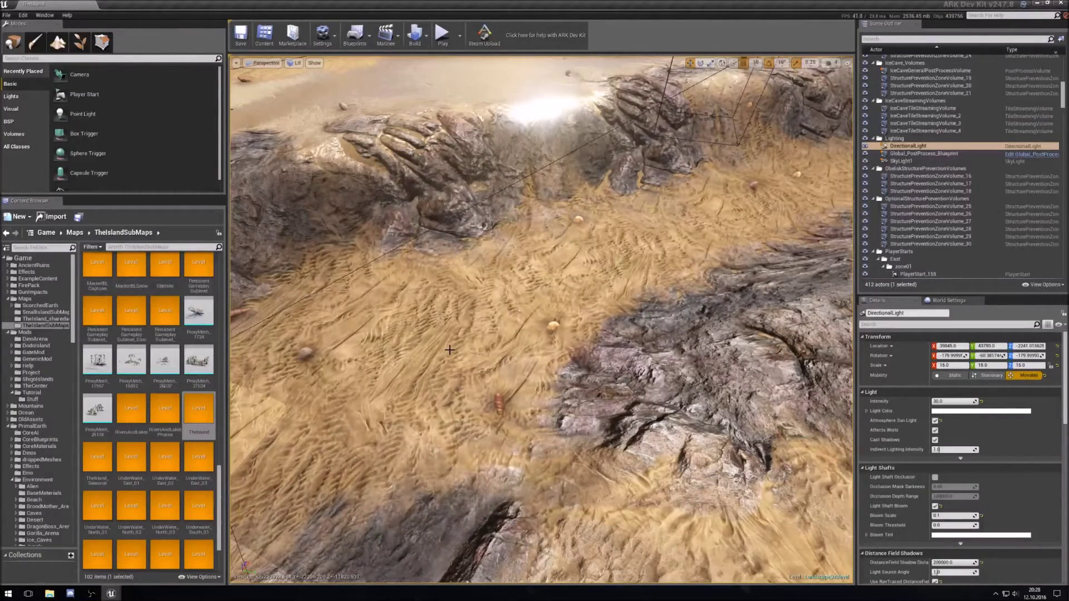
right_click_drag(585, 402, 586, 402)
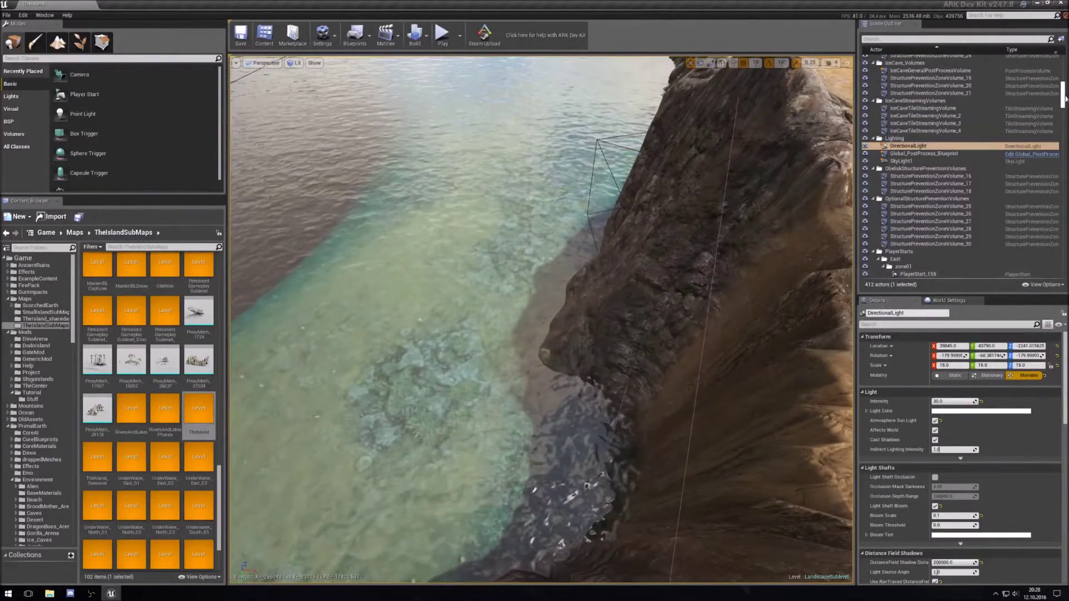
scroll(1067, 146, "down", 10)
scroll(1067, 145, "down", 15)
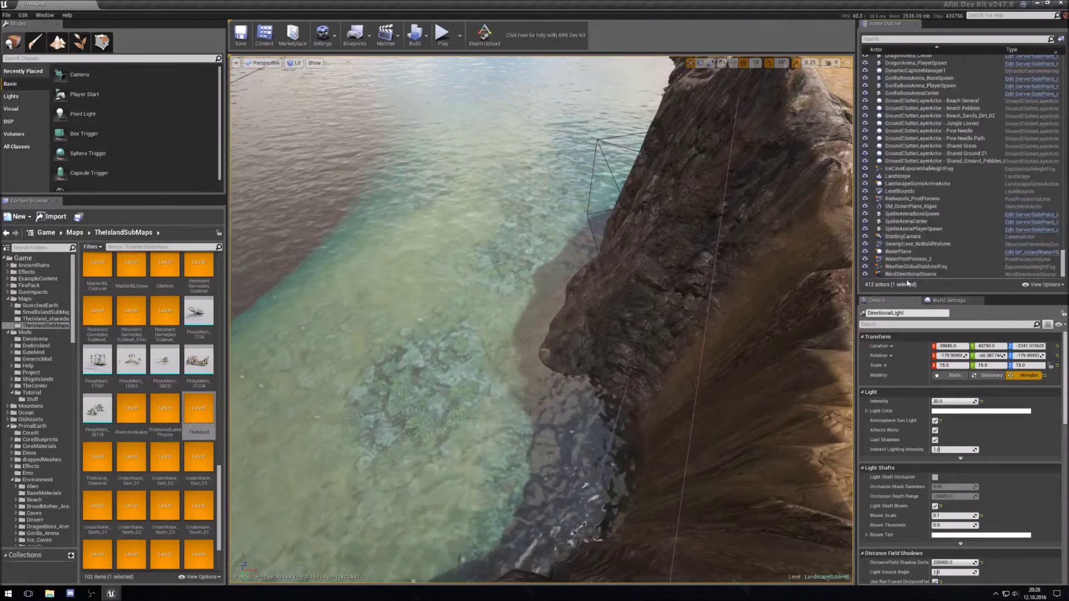
left_click(865, 252)
Reset the Light Function Material of the DirectionalLight in the Lighting folder to None
mouse_move(535, 311)
right_mouse_down()
mouse_move(535, 290)
mouse_move(535, 309)
right_mouse_up()
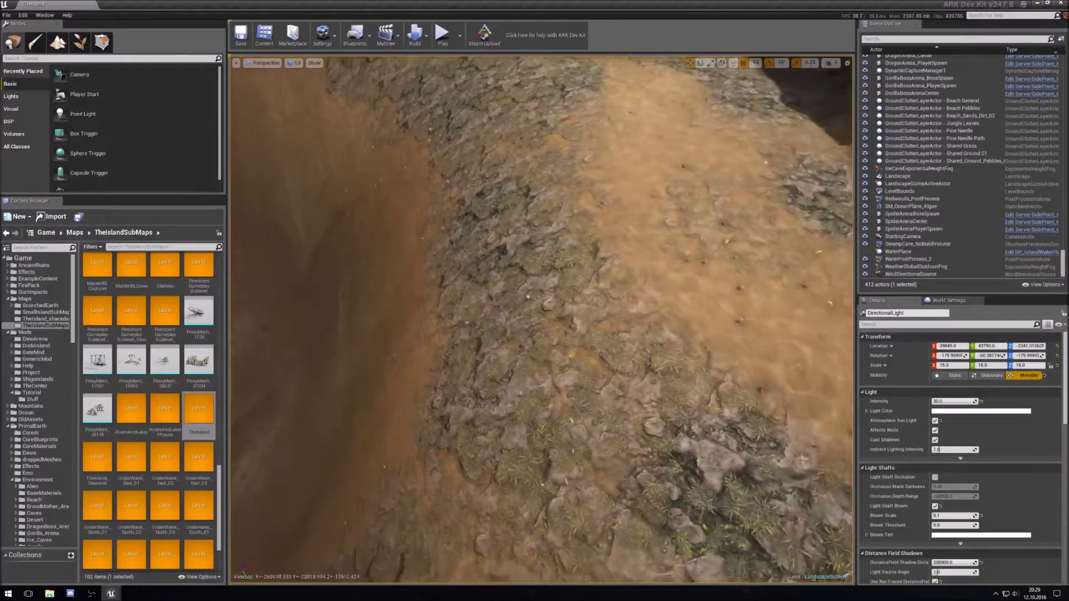
right_click_drag(541, 320, 428, 398)
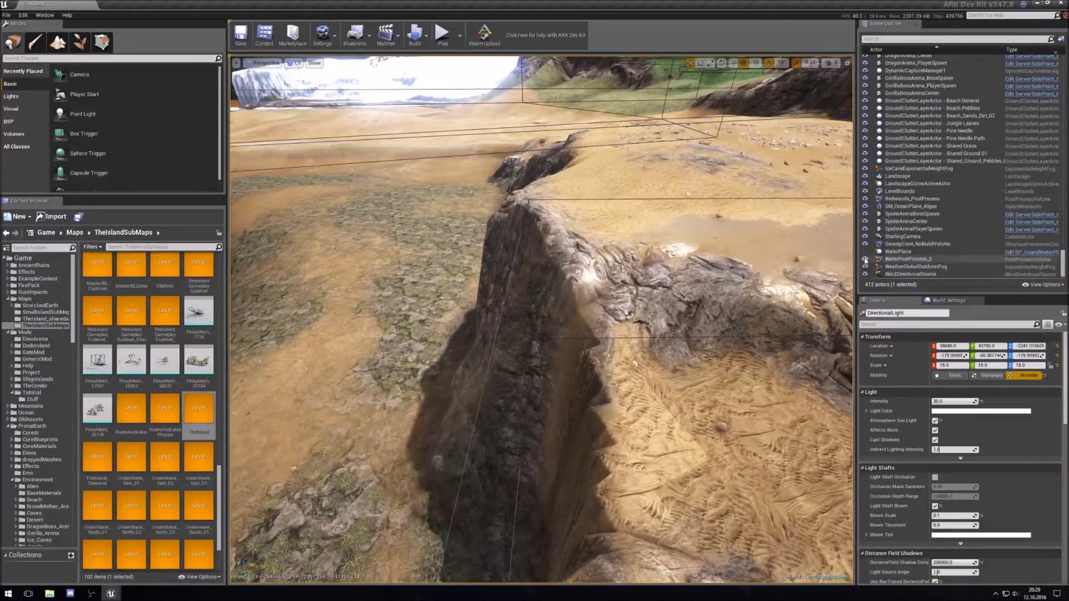
right_click_drag(608, 310, 646, 322)
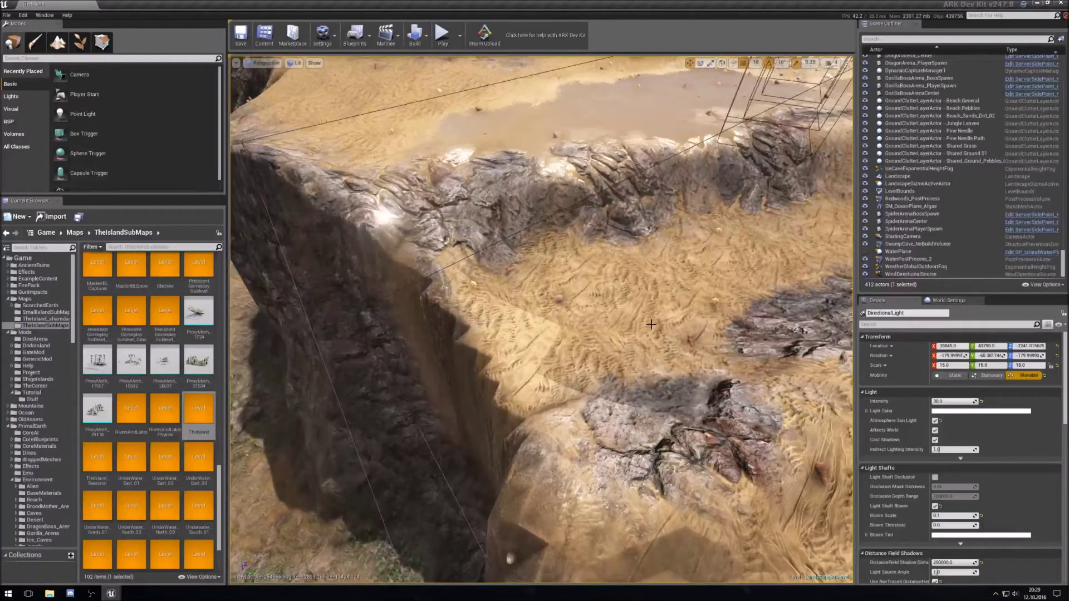
scroll(932, 210, "up", 10)
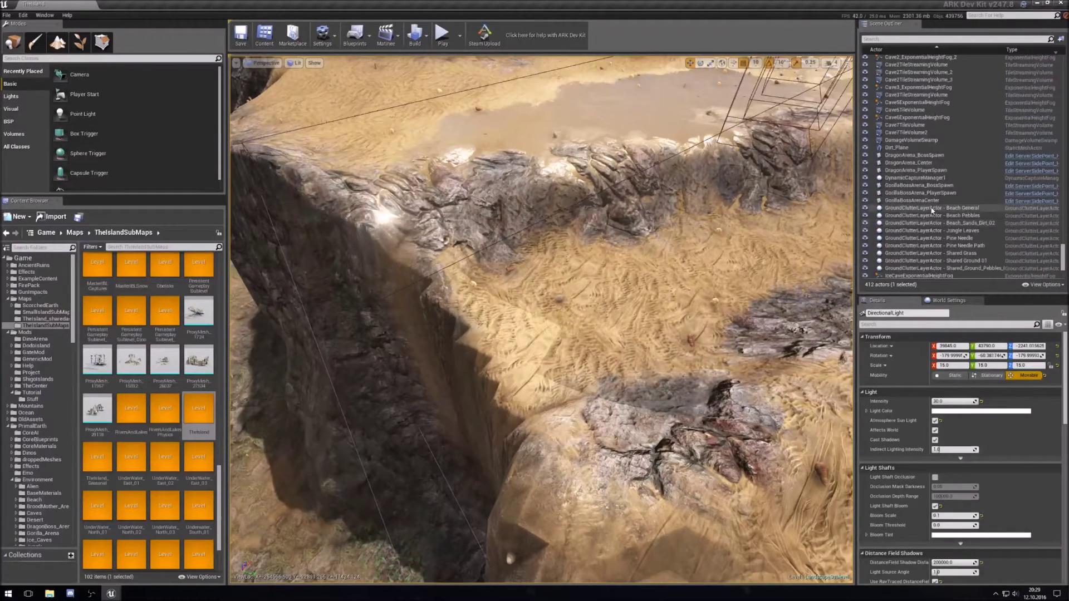
left_click_drag(1062, 253, 1063, 96)
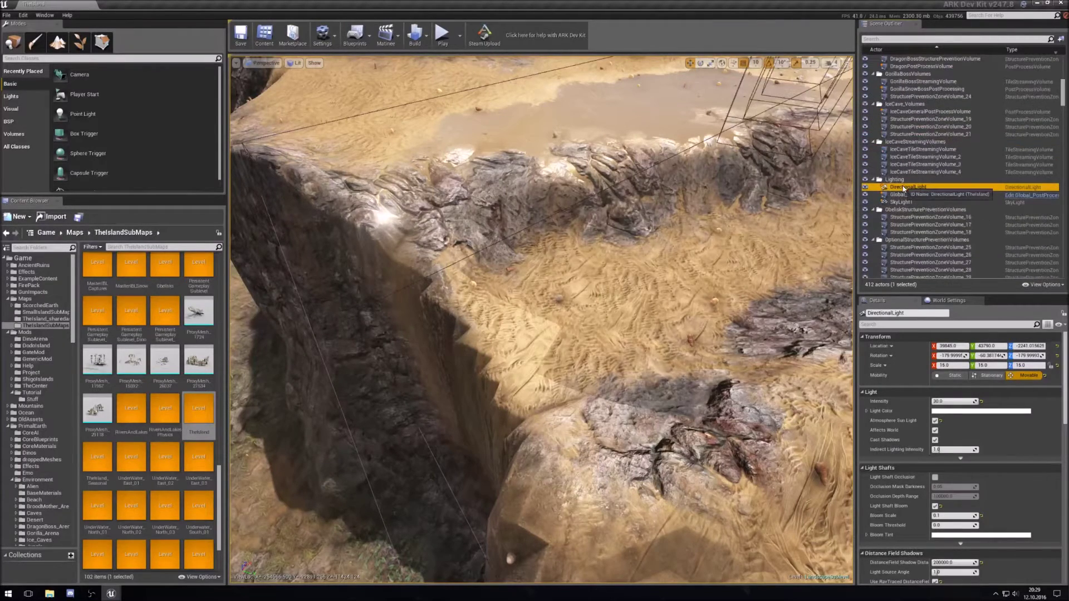
left_click(903, 189)
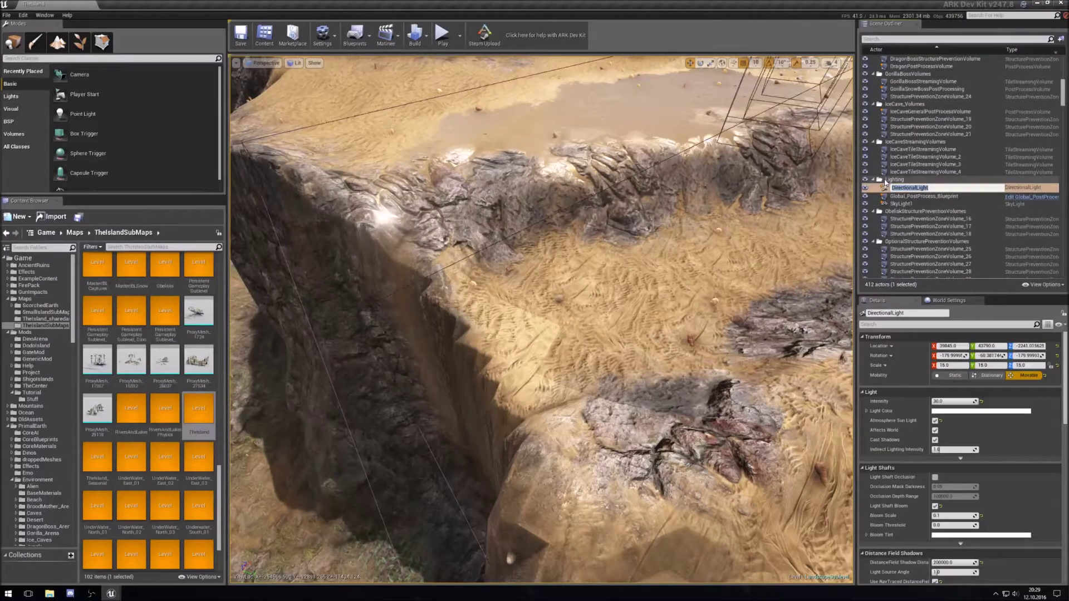
key("Escape")
scroll(985, 416, "down", 5)
scroll(985, 417, "down", 3)
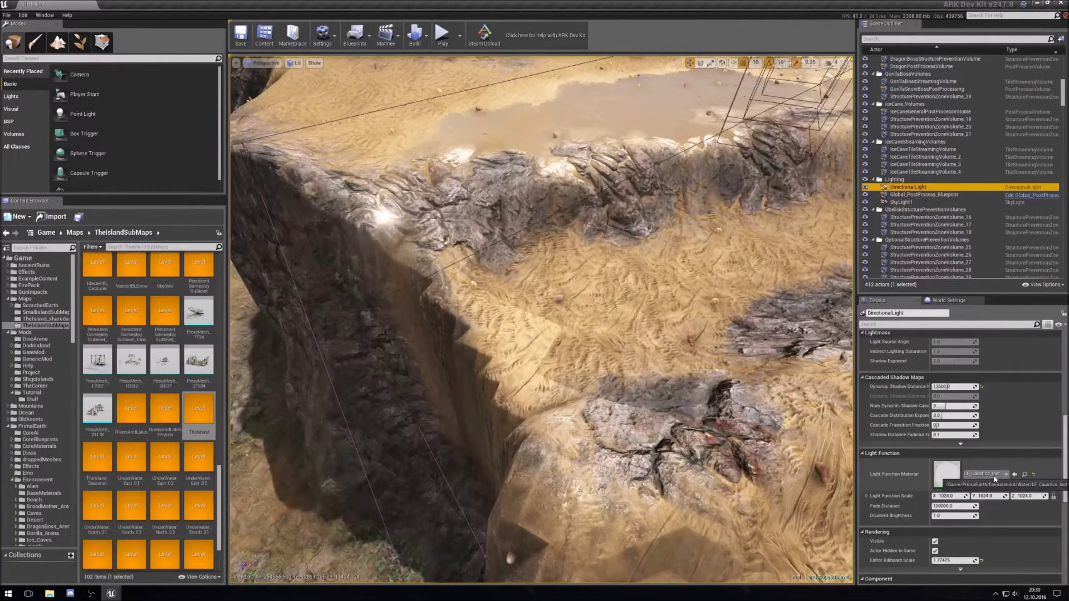
right_click_drag(642, 443, 643, 443)
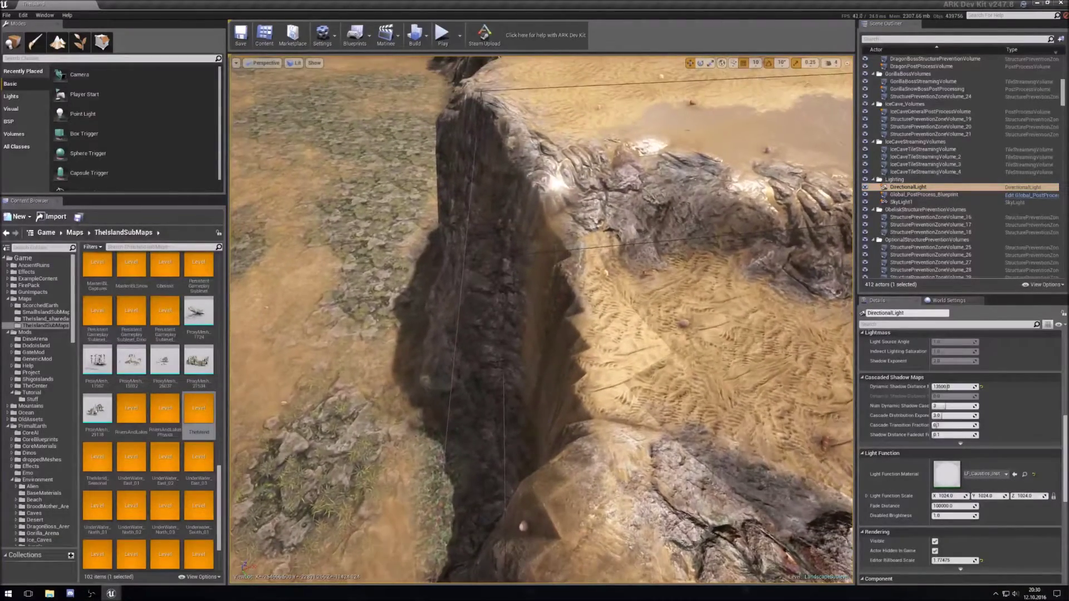
left_click(1035, 475)
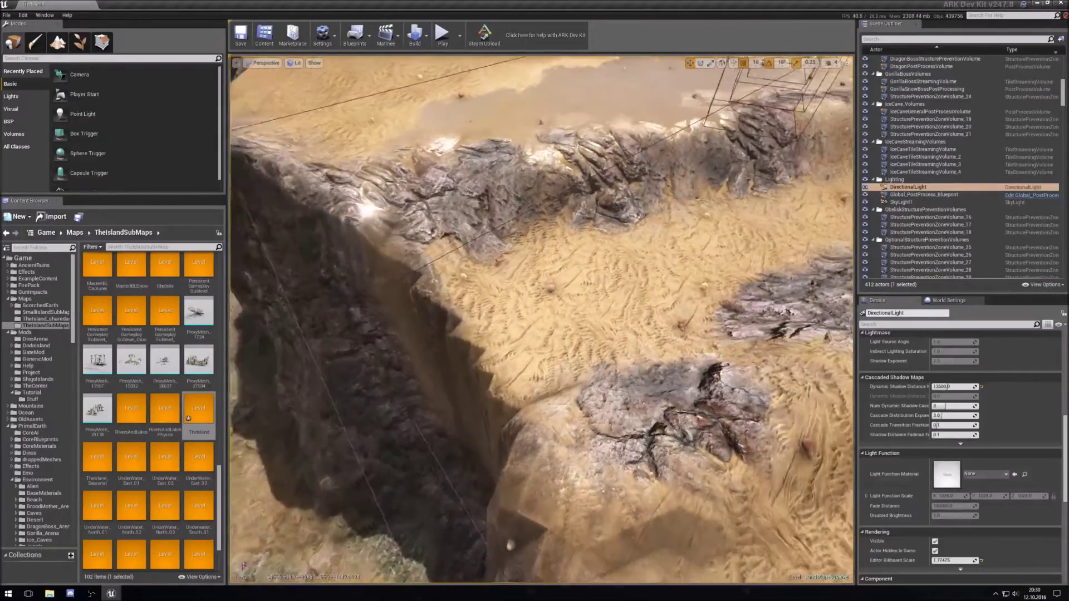
Examine how the exposed seabed and rocks are lit without a light function material on the DirectionalLight
right_click_drag(667, 368, 667, 368)
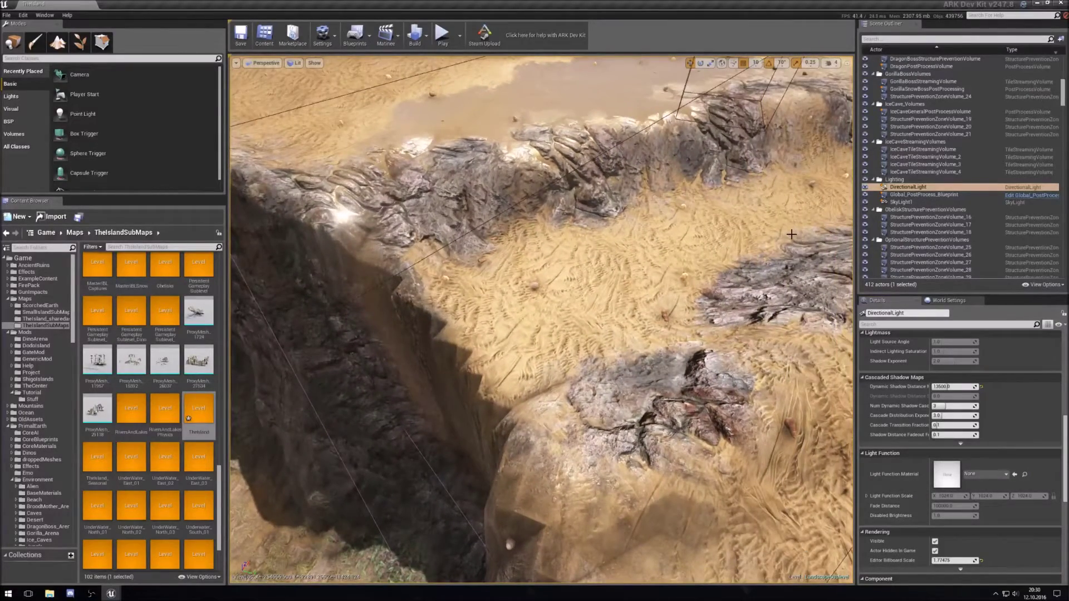
right_click_drag(680, 311, 624, 305)
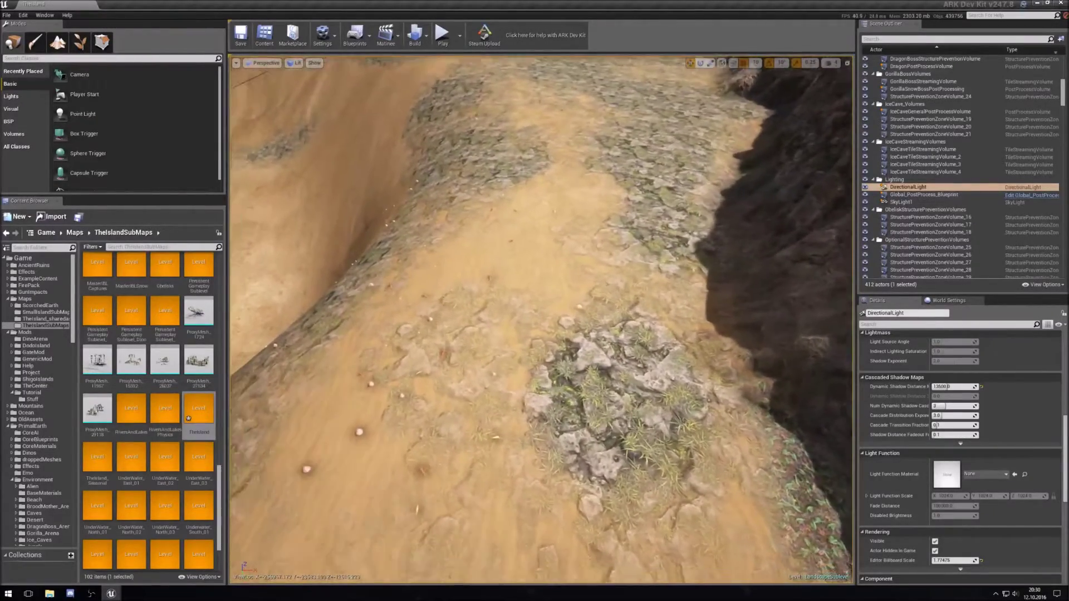
right_click_drag(623, 305, 590, 312)
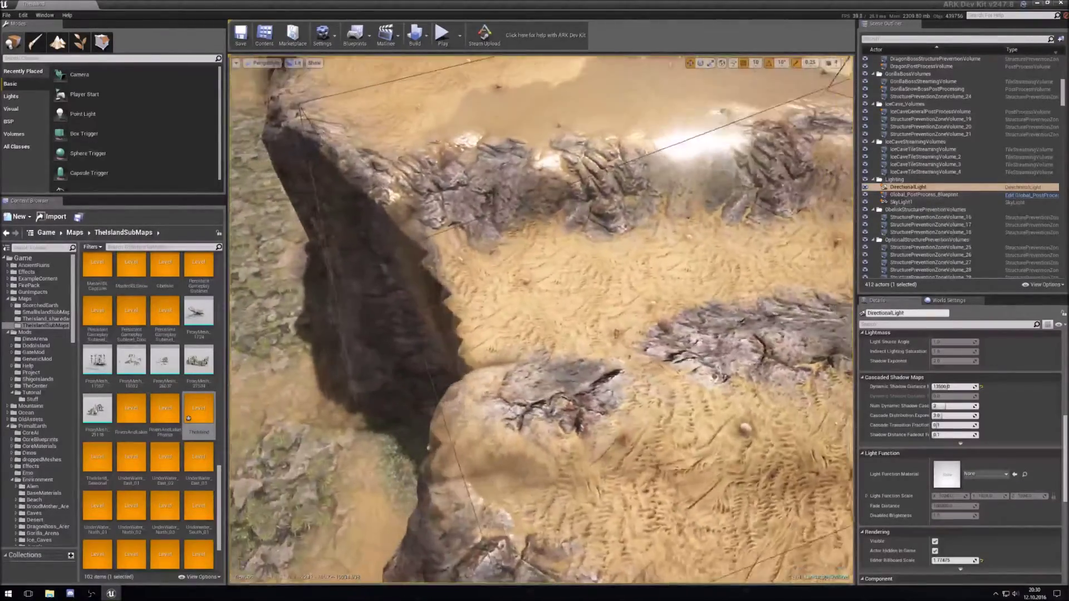
right_click_drag(540, 321, 542, 317)
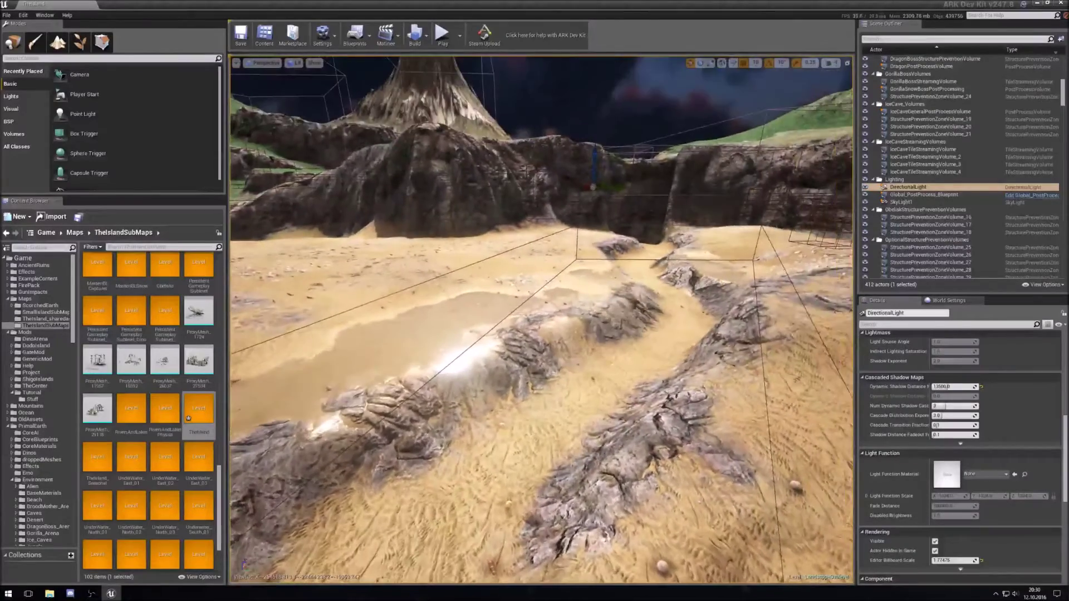
right_click_drag(542, 317, 542, 356)
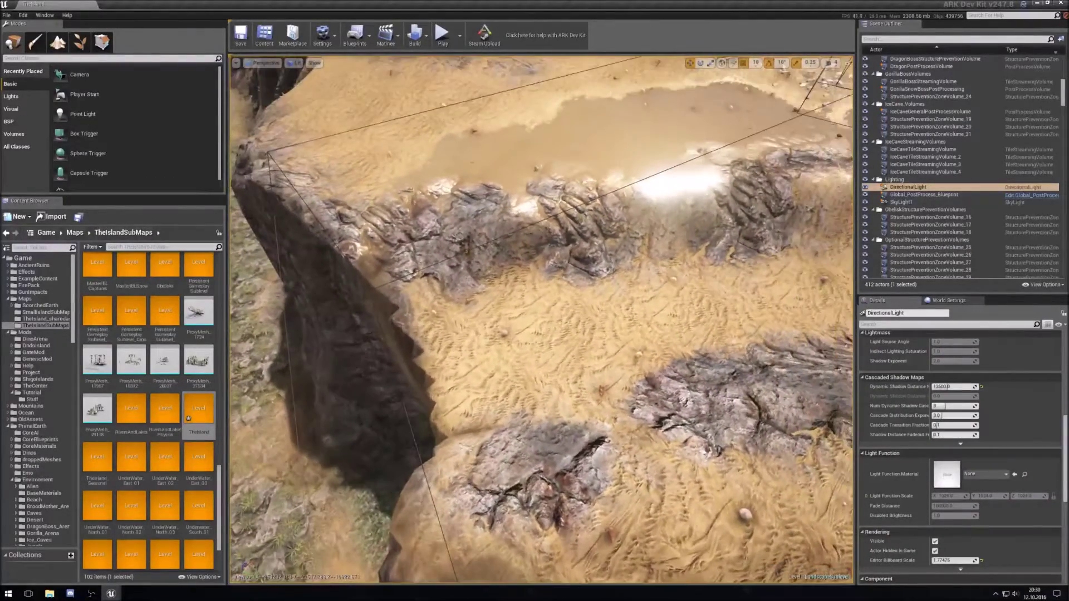
right_click_drag(543, 357, 543, 378)
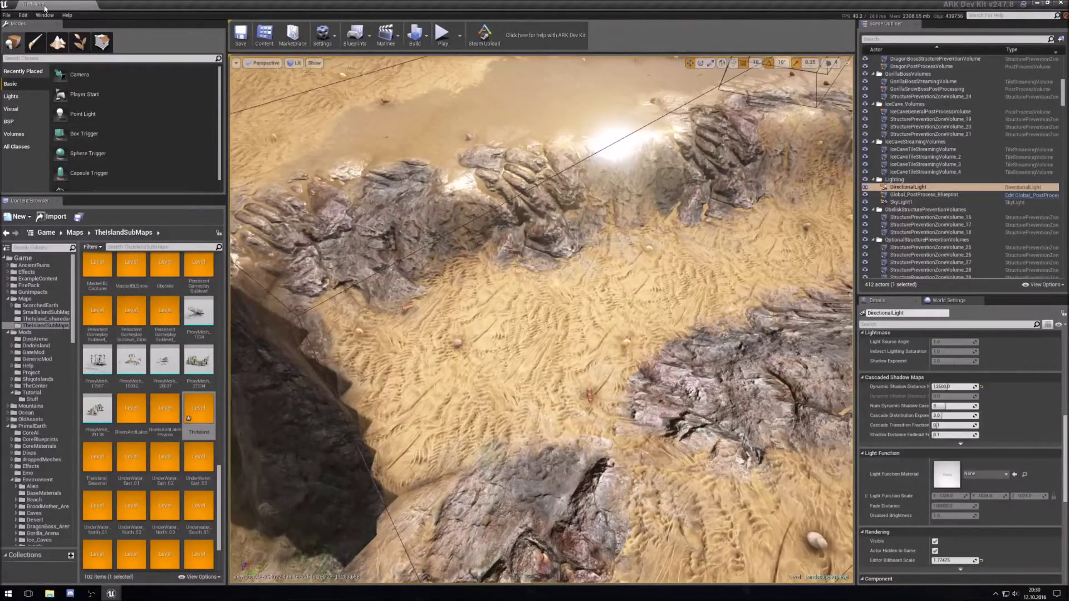
Undo the reset of the DirectionalLight's Light Function Material and check the seabed again
left_click(23, 15)
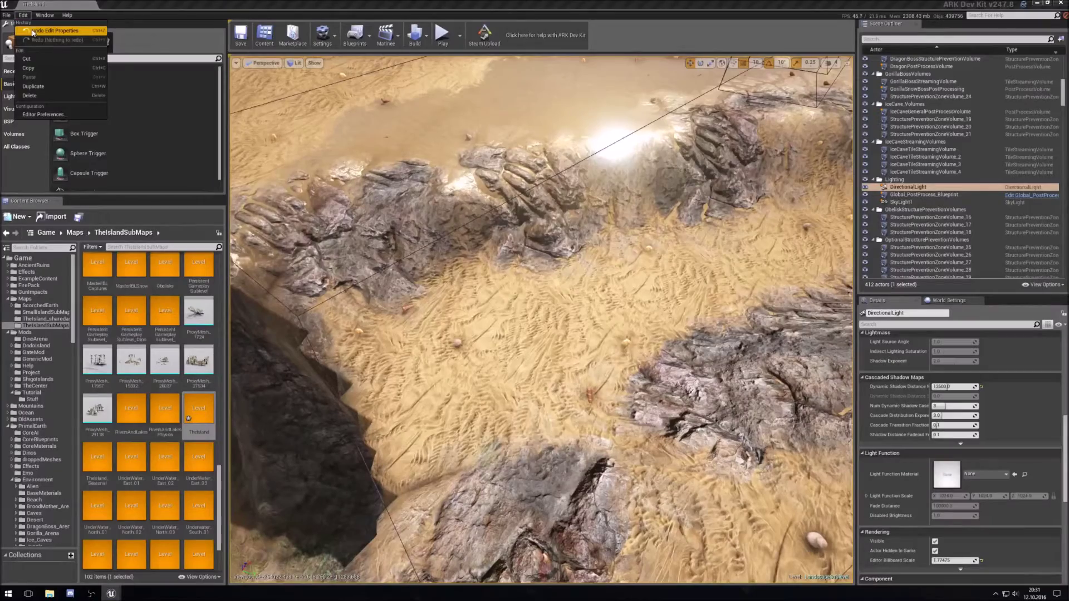
left_click(33, 32)
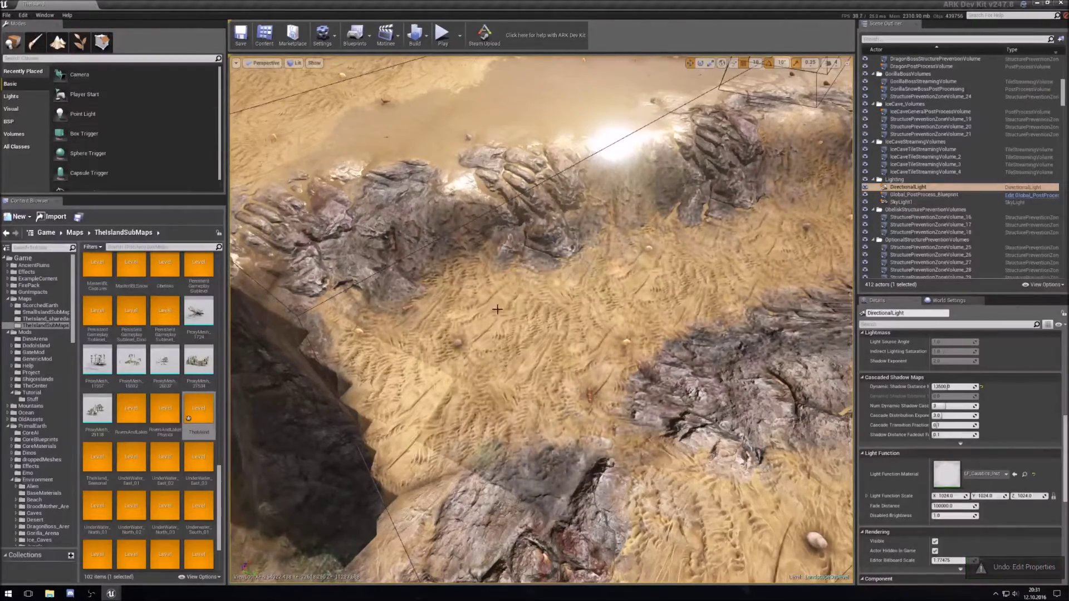
right_click_drag(494, 308, 495, 322)
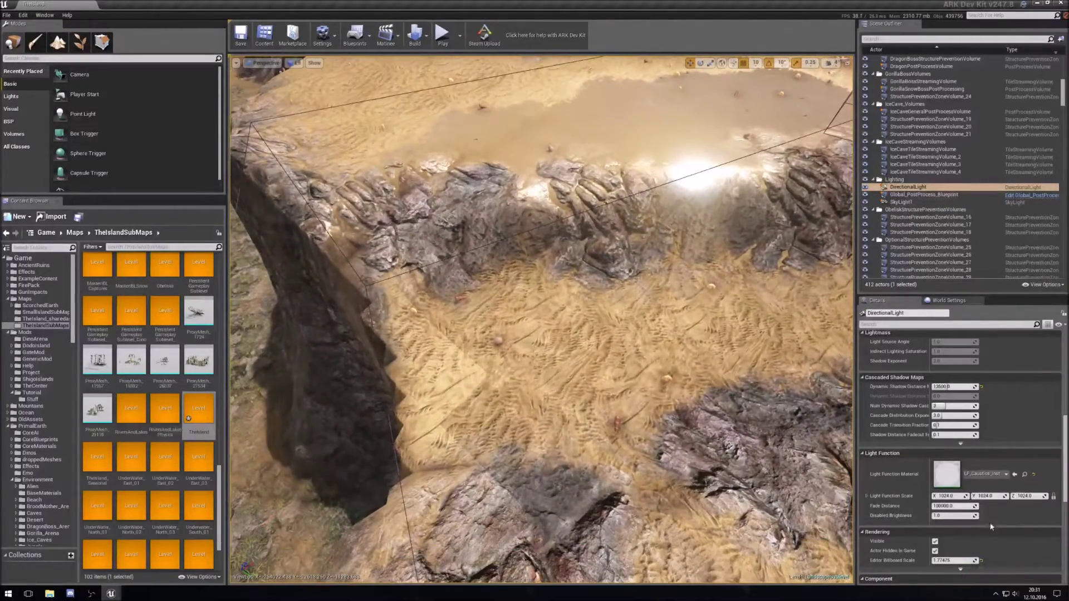
Locate the DirectionalLight's light function material and copy LF_Caustics and LF_Caustics_Inst into the Mods/Tutorial/Stuff folder
left_click(1025, 475)
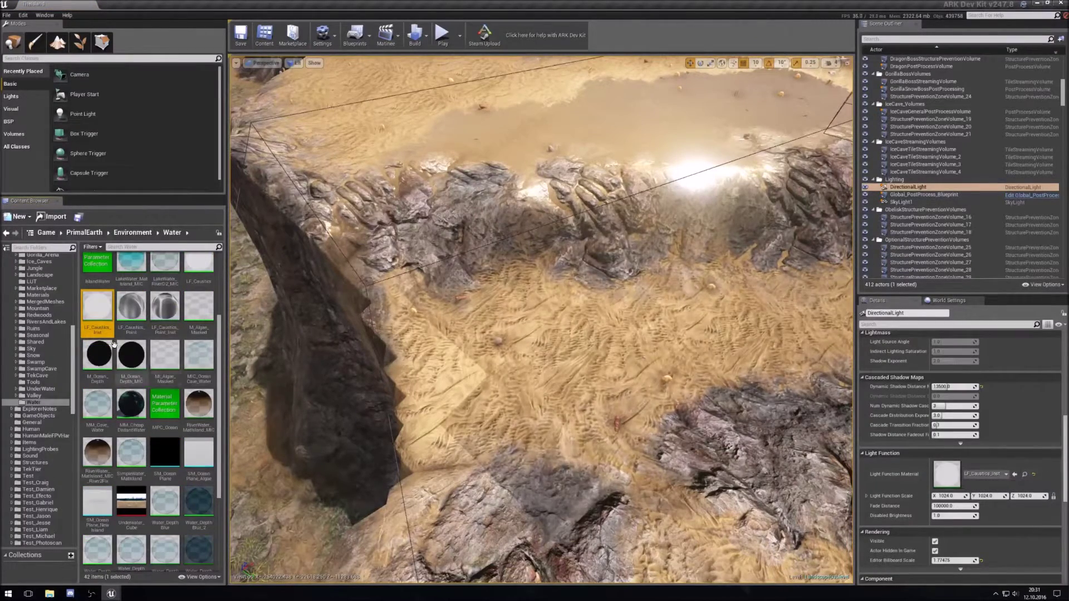
scroll(167, 434, "up", 1)
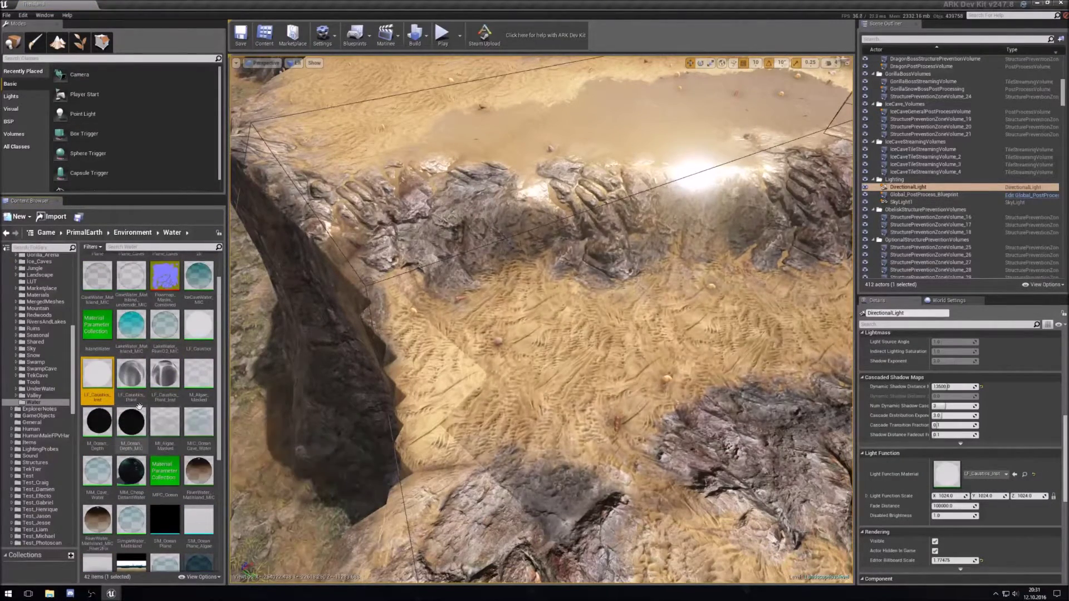
left_click(204, 334)
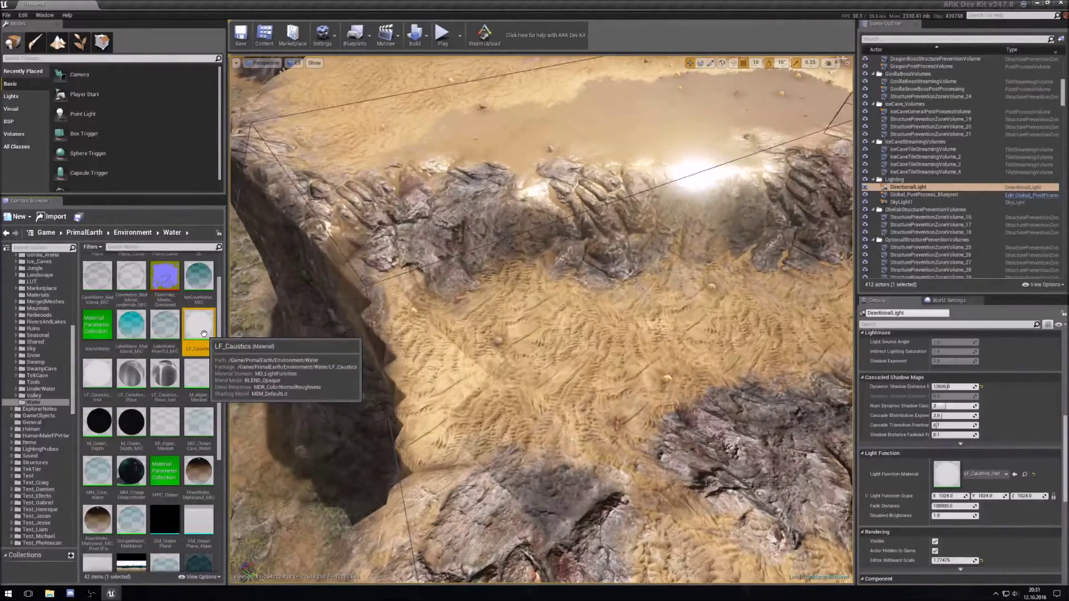
left_click(97, 380, "ctrl")
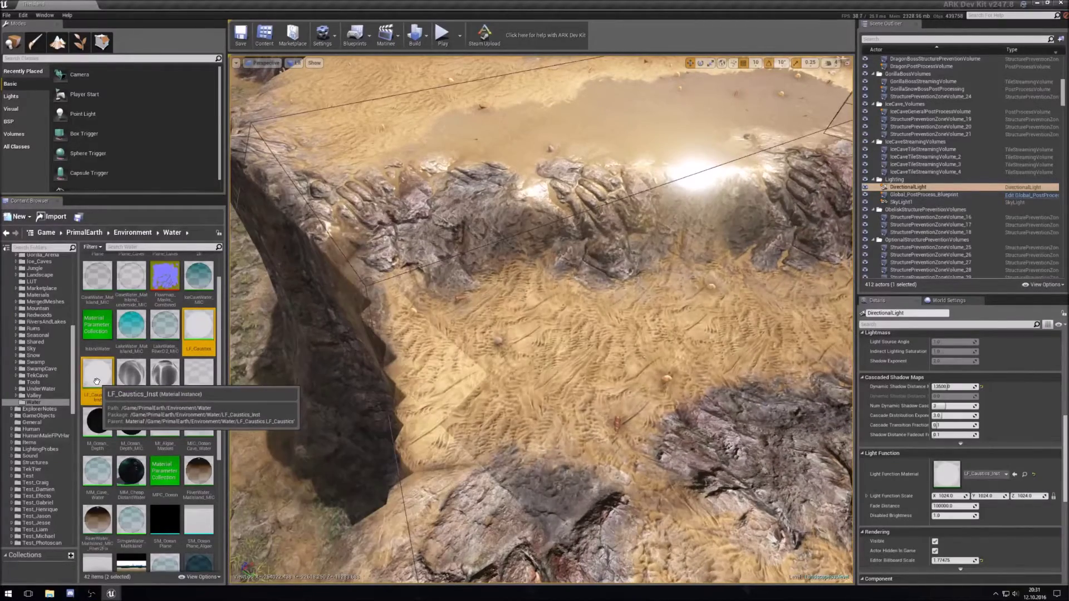
scroll(76, 386, "up", 10)
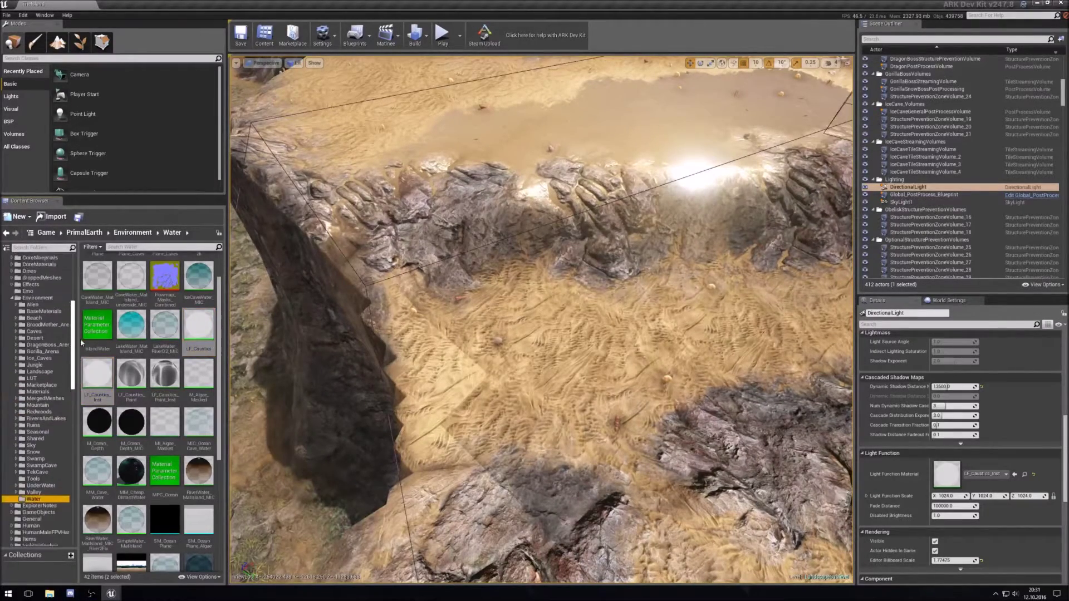
left_click_drag(199, 328, 49, 370)
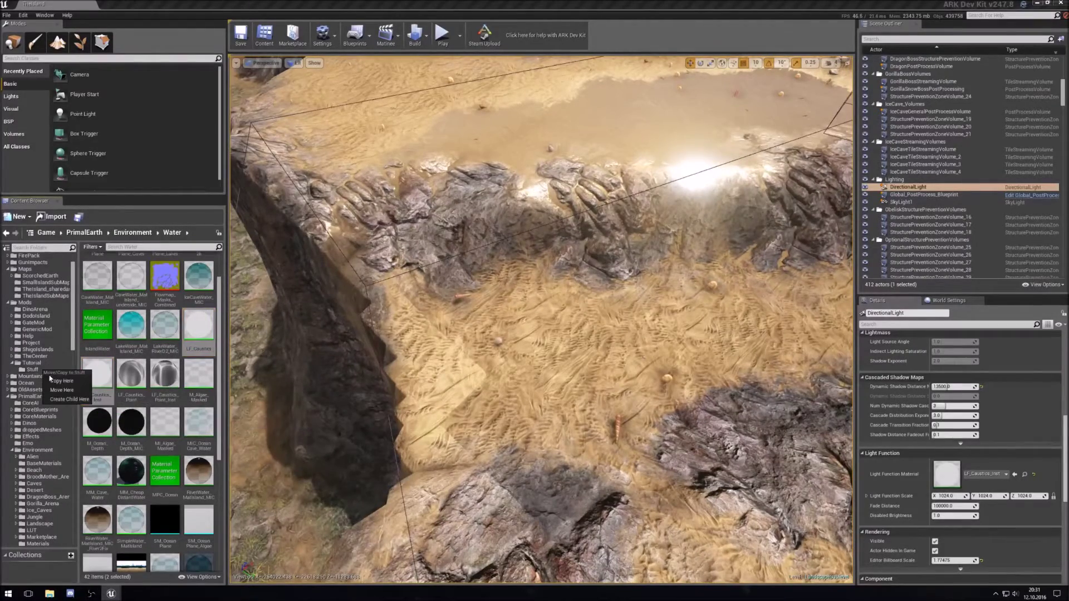
left_click(58, 383)
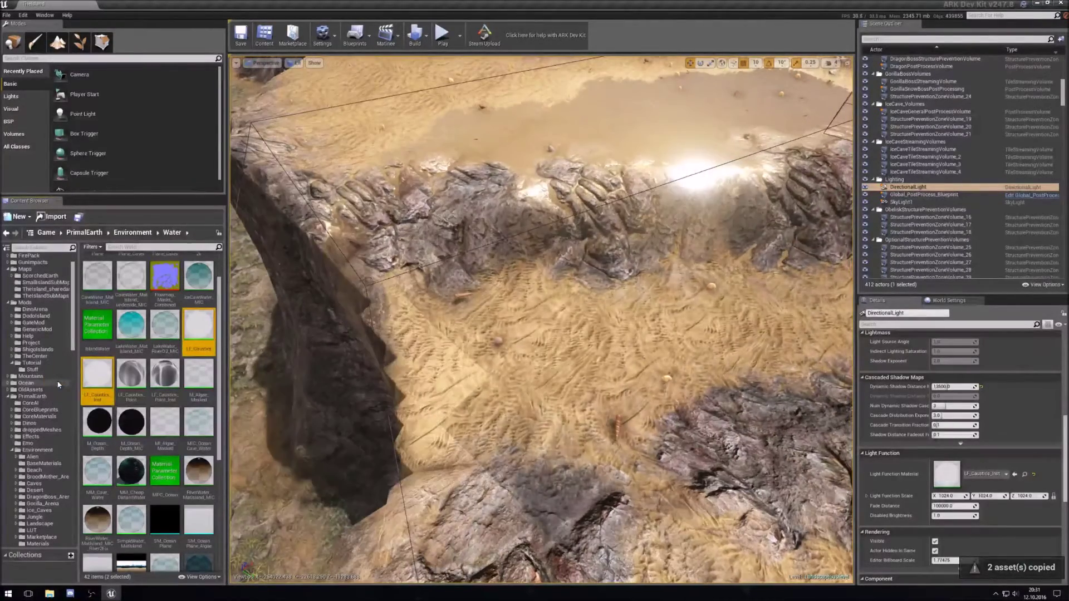
Rename the copied LF_Caustics material in the Stuff folder as Test_LF_Caustics
left_click(25, 370)
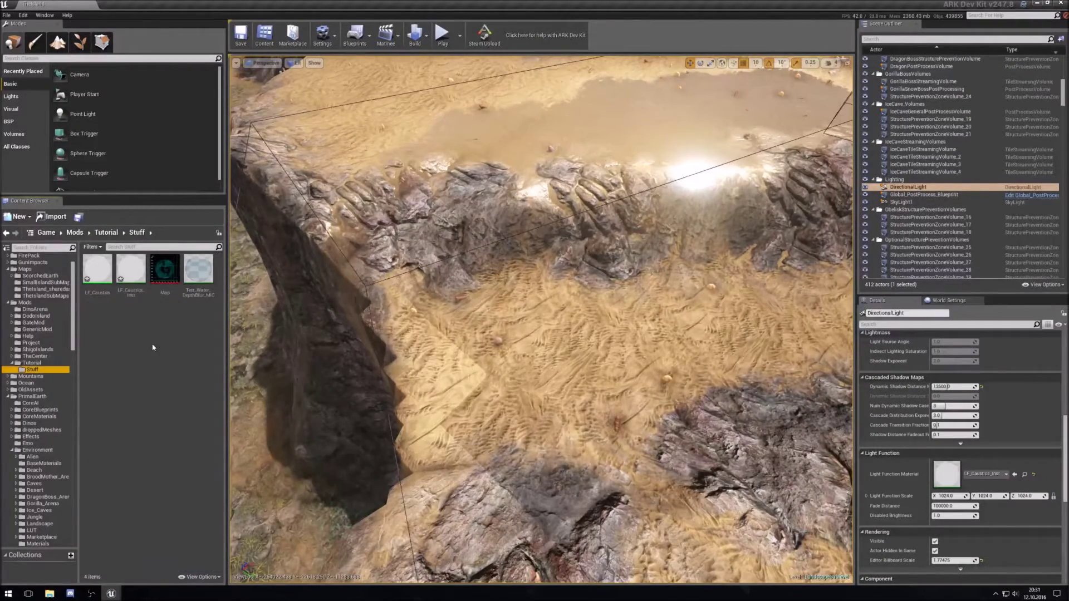
right_click(98, 276)
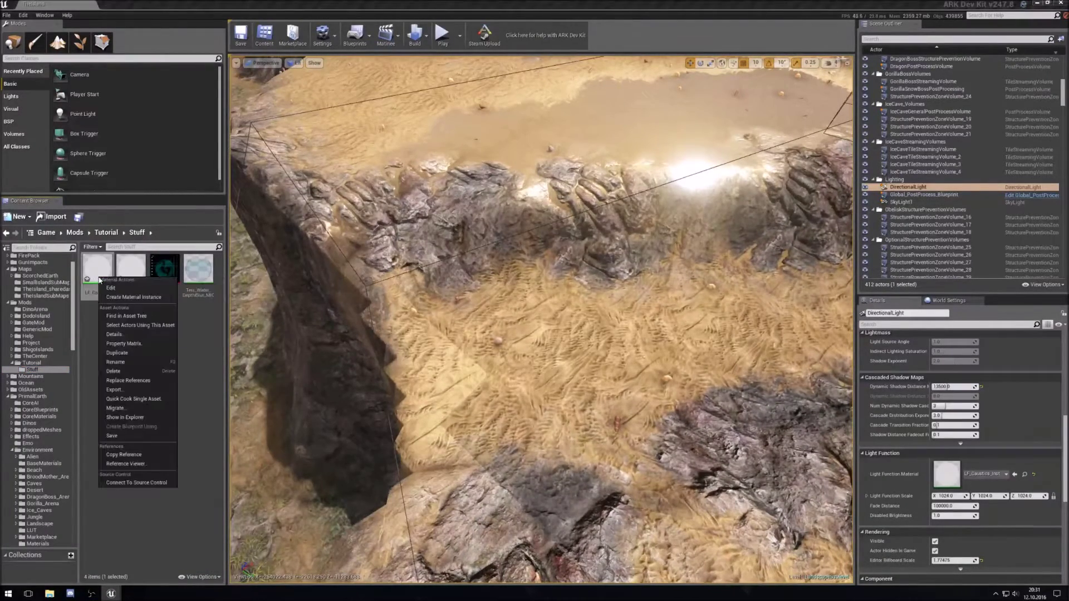
left_click(129, 362)
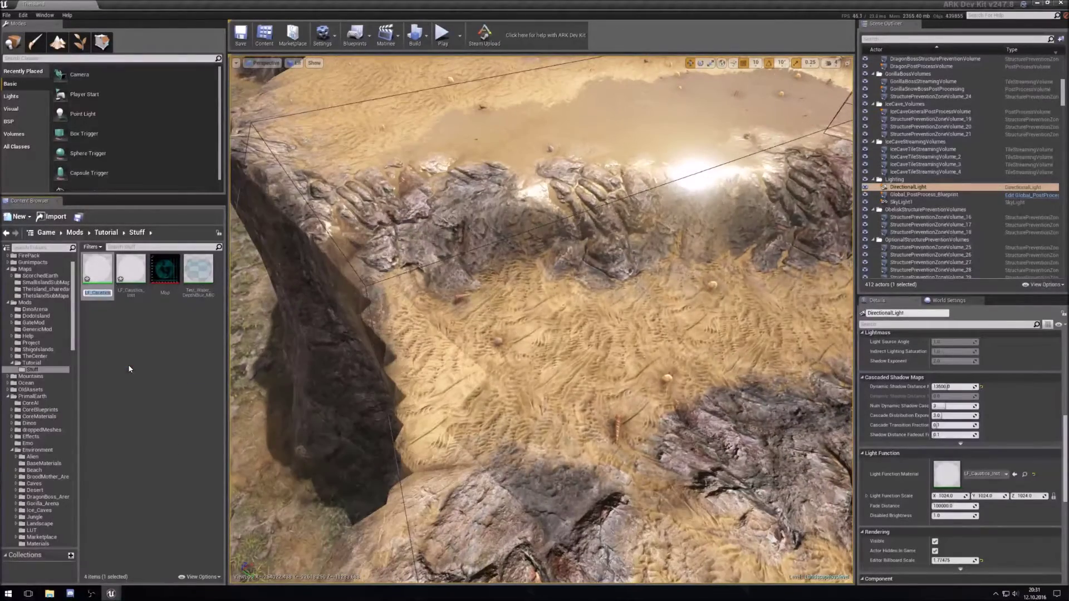
key("Home")
type("Test_")
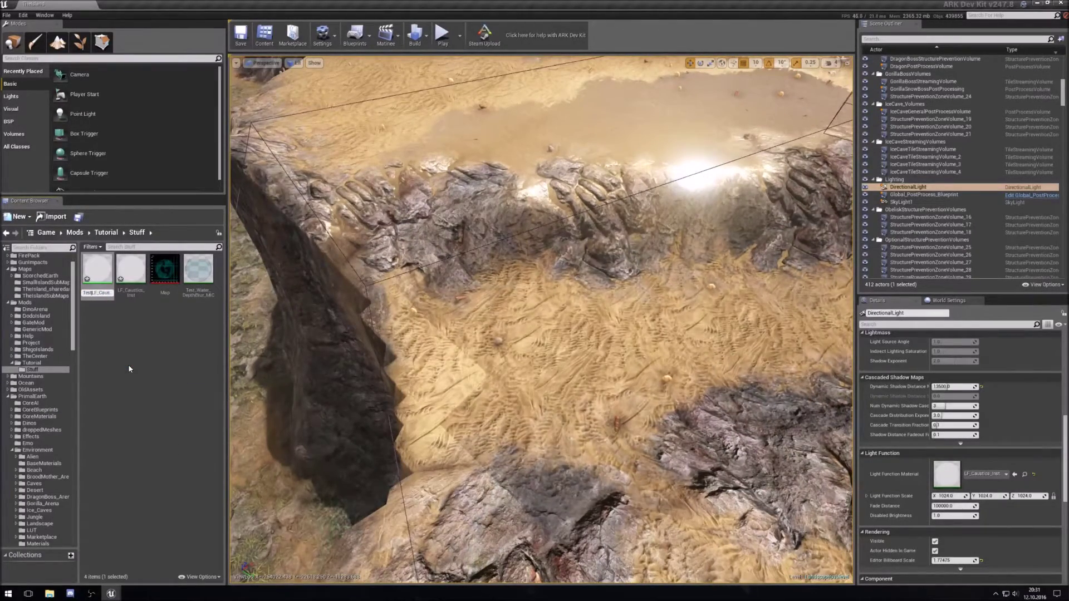
key("Return")
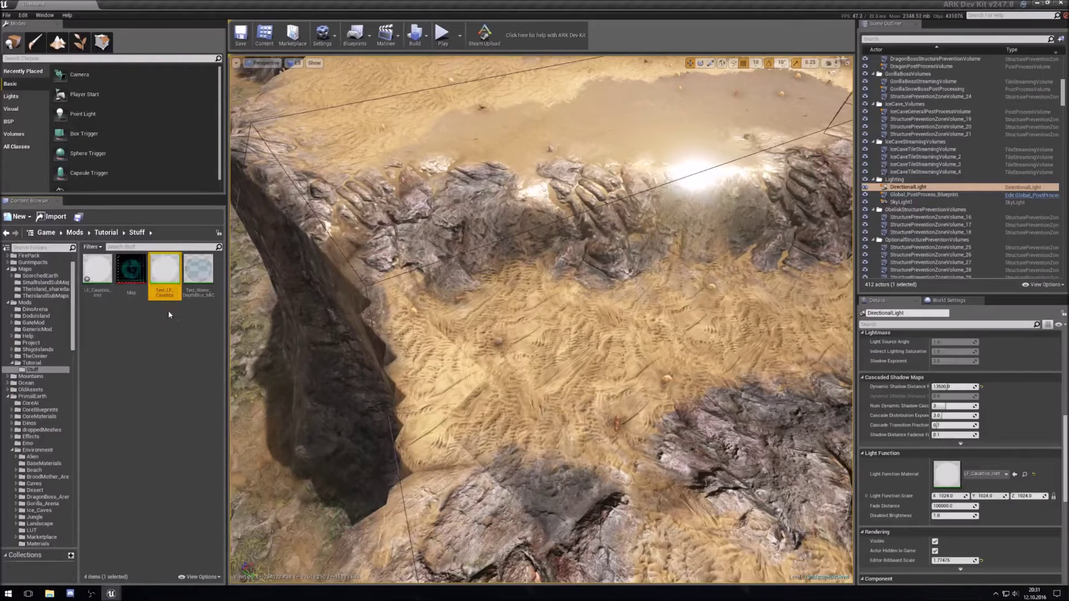
Rename the copied LF_Caustics_Inst material instance in the Stuff folder as Test_LF_Caustics_Inst
right_click(101, 277)
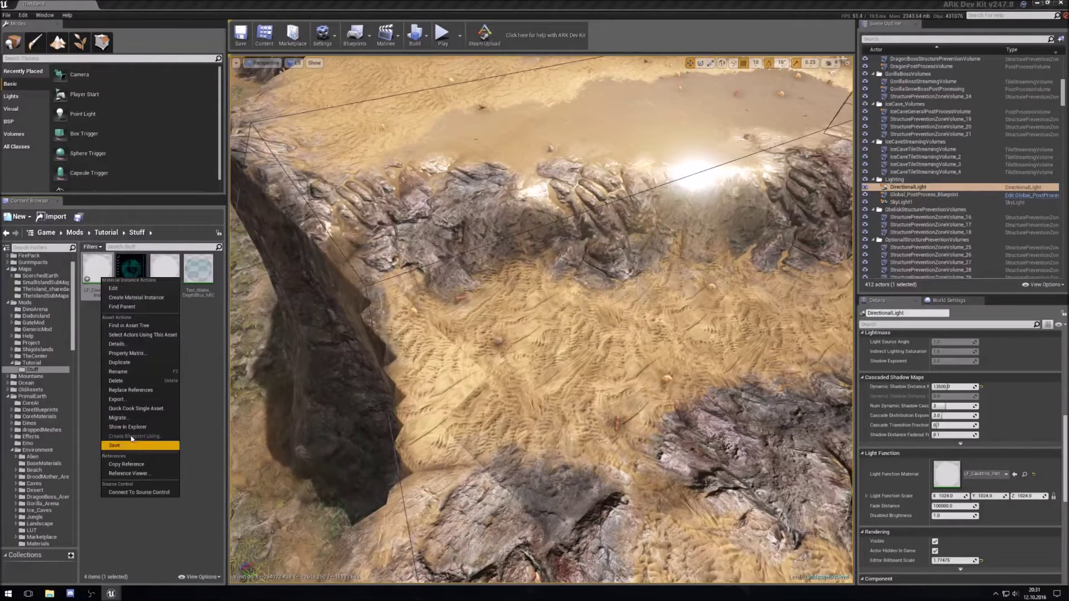
left_click(128, 371)
key("Home")
type("Test_")
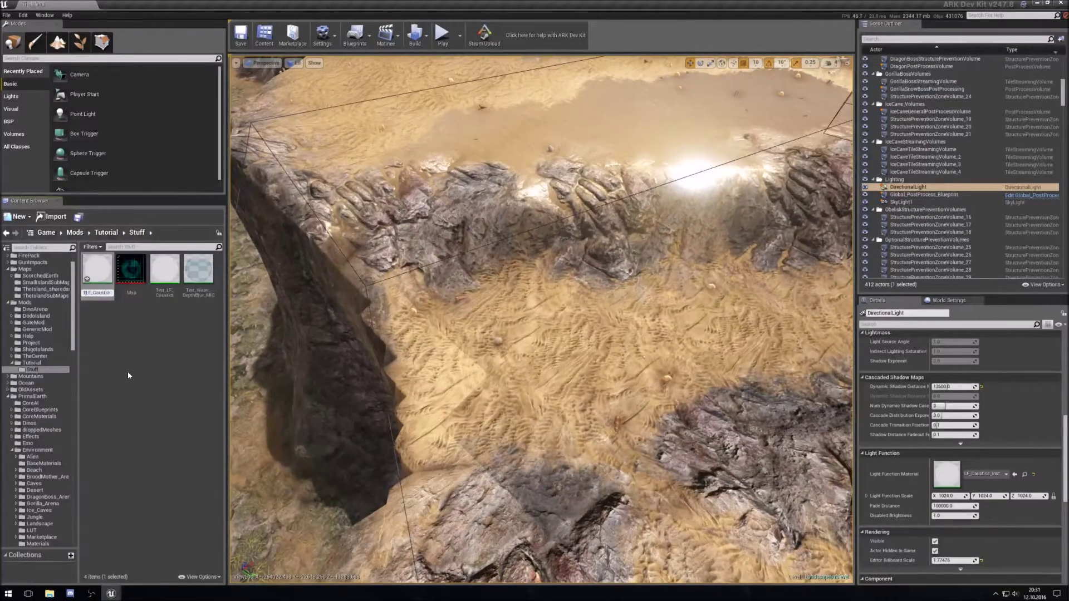
key("Return")
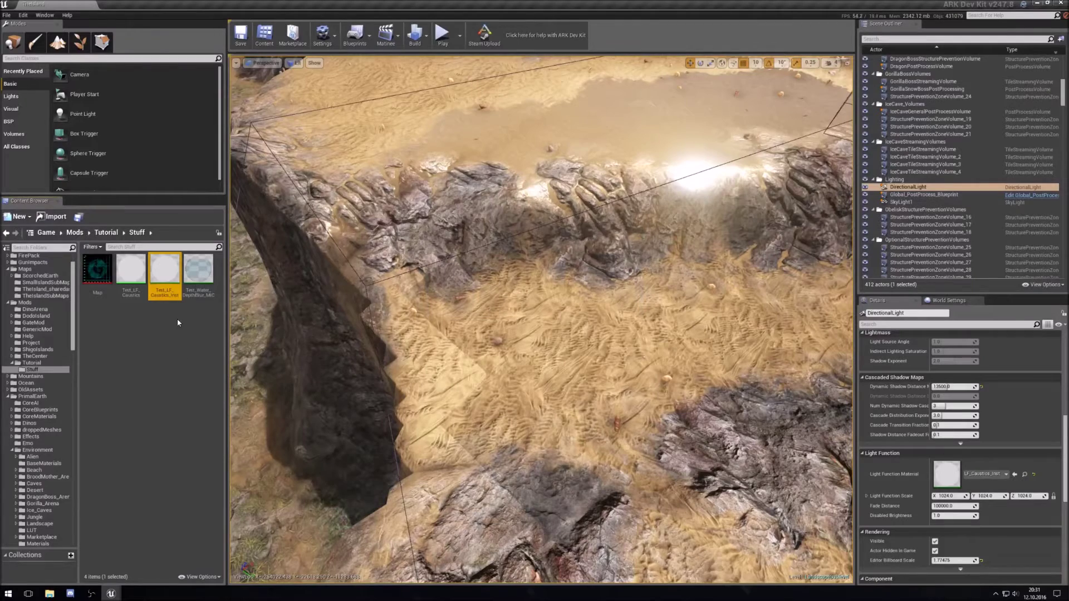
Set the parent of Test_LF_Caustics_Inst to Test_LF_Caustics, then save and close the material instance
double_click(167, 272)
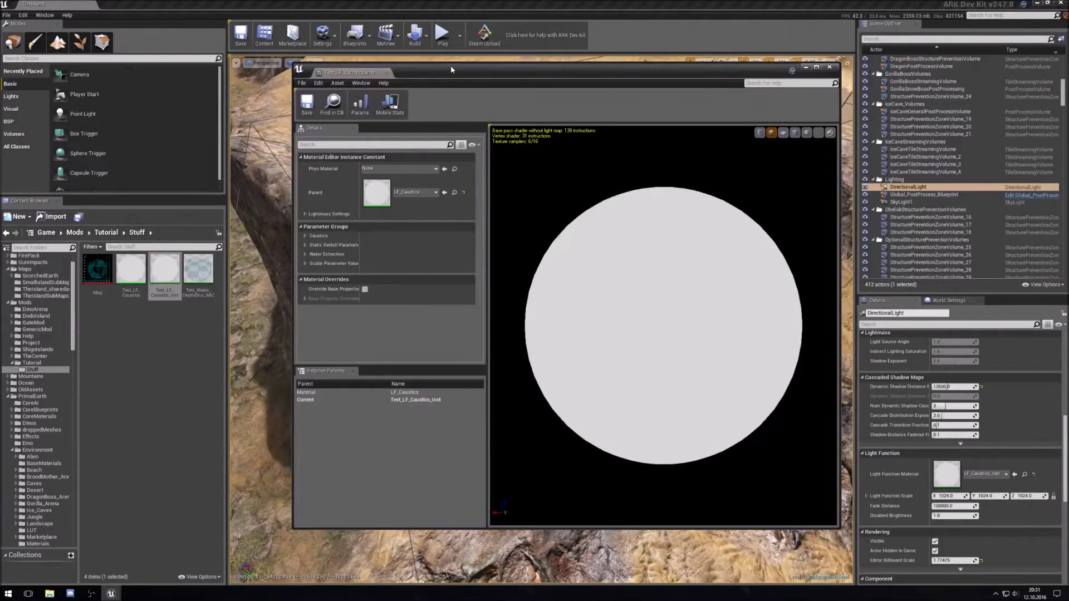
left_click_drag(451, 70, 433, 82)
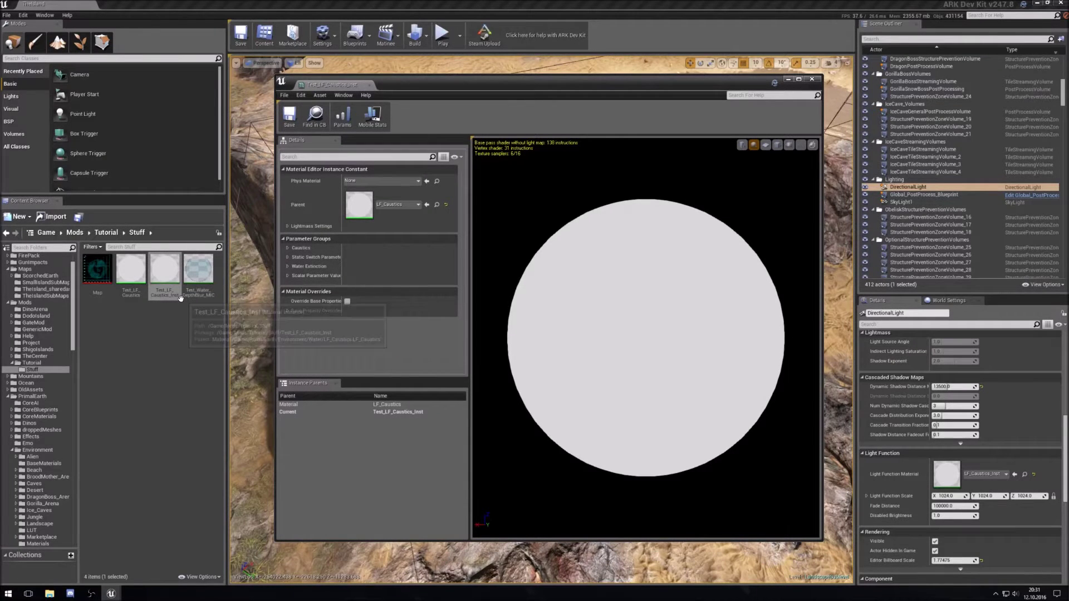
left_click(130, 274)
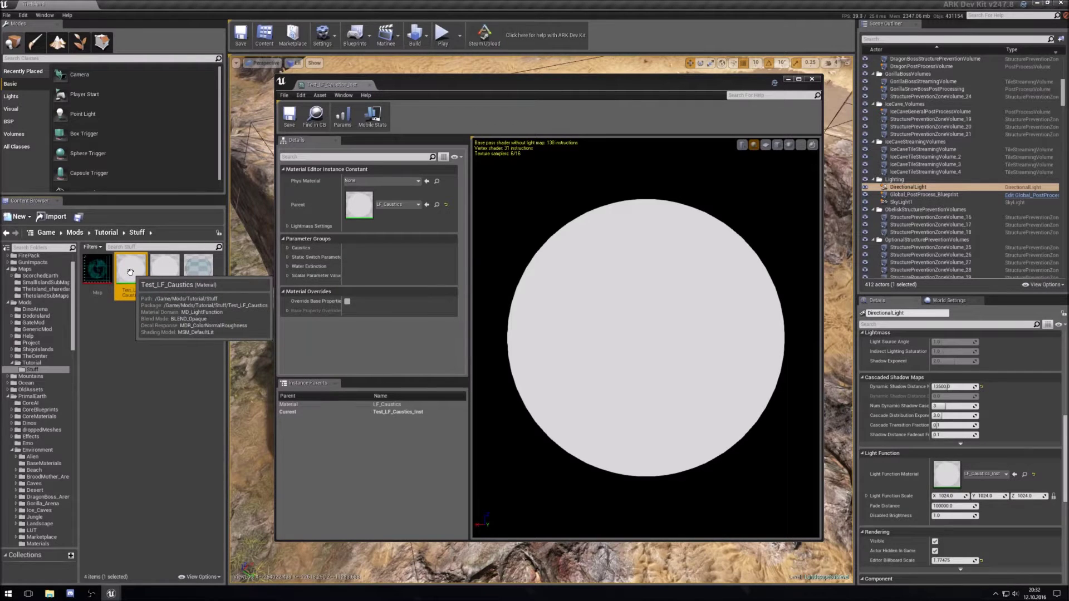
left_click(428, 205)
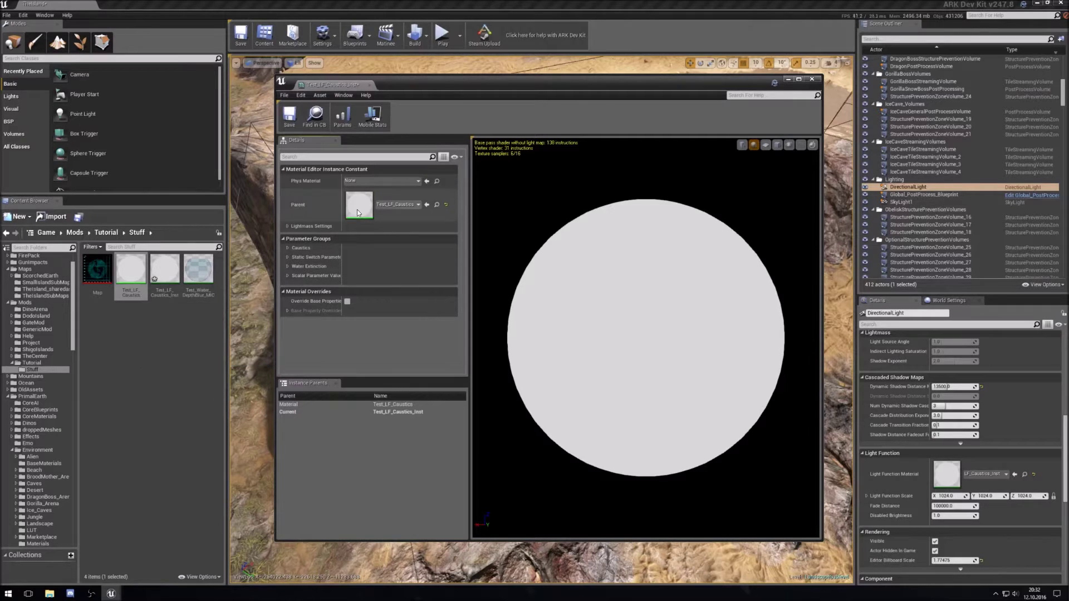
left_click(289, 115)
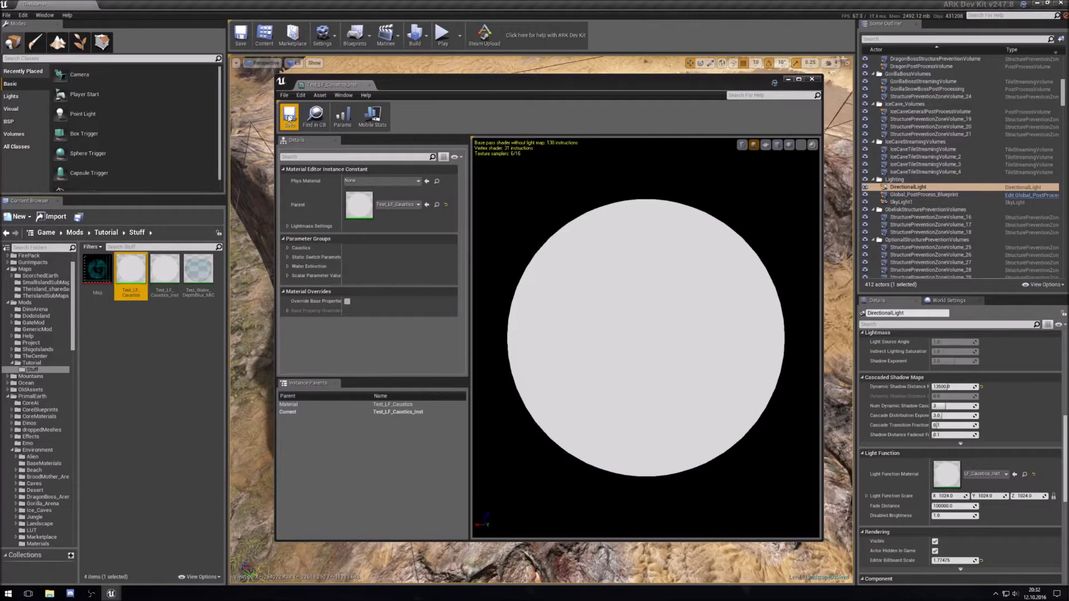
left_click(810, 80)
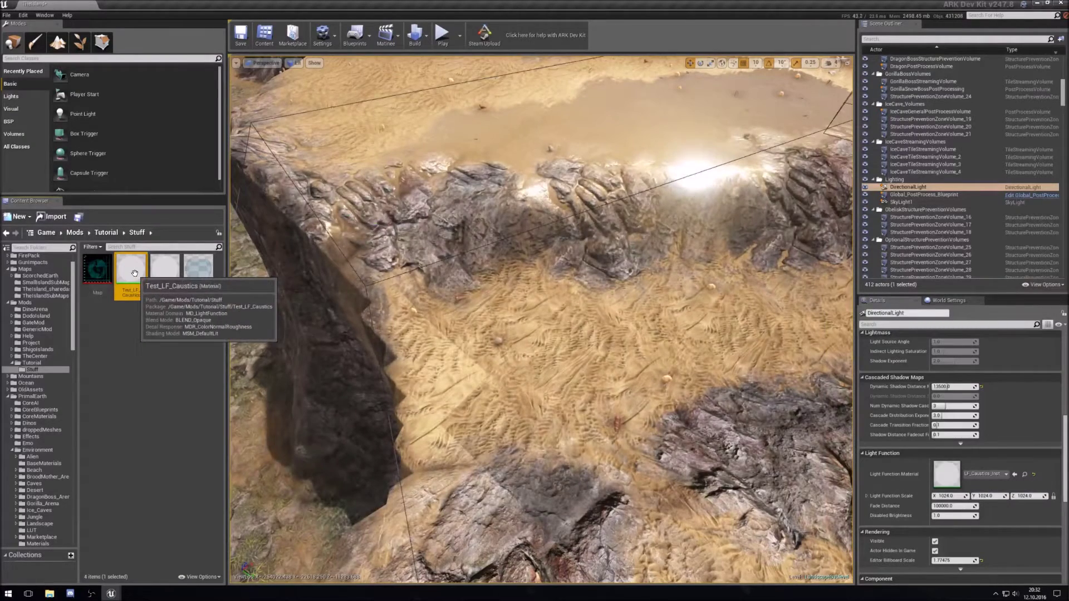
Open Test_LF_Caustics in a maximized material editor and examine its node graph up to the waterline height mask nodes
double_click(135, 273)
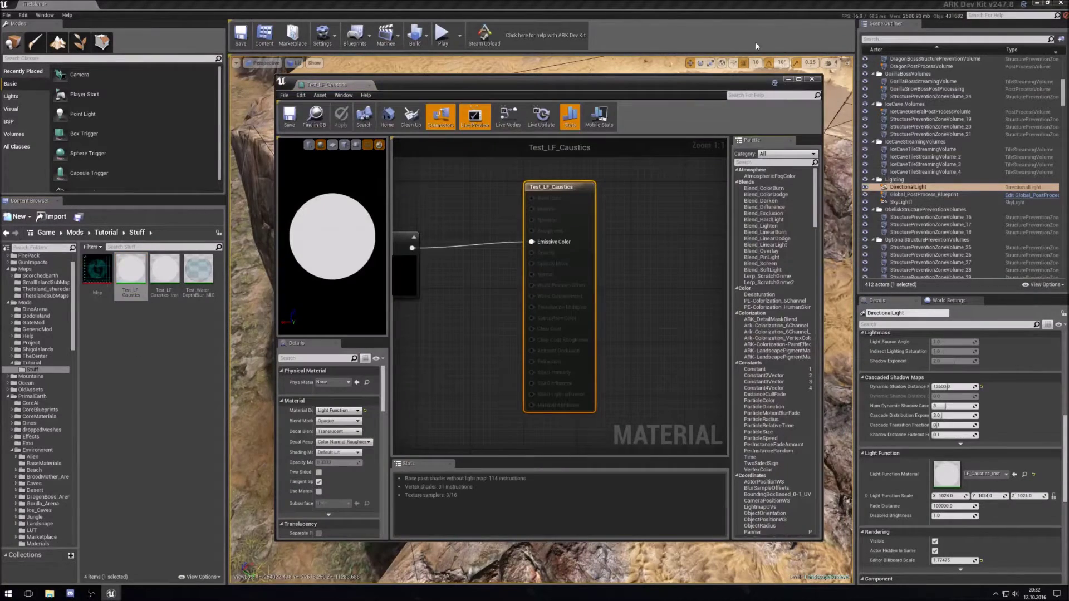
left_click(798, 79)
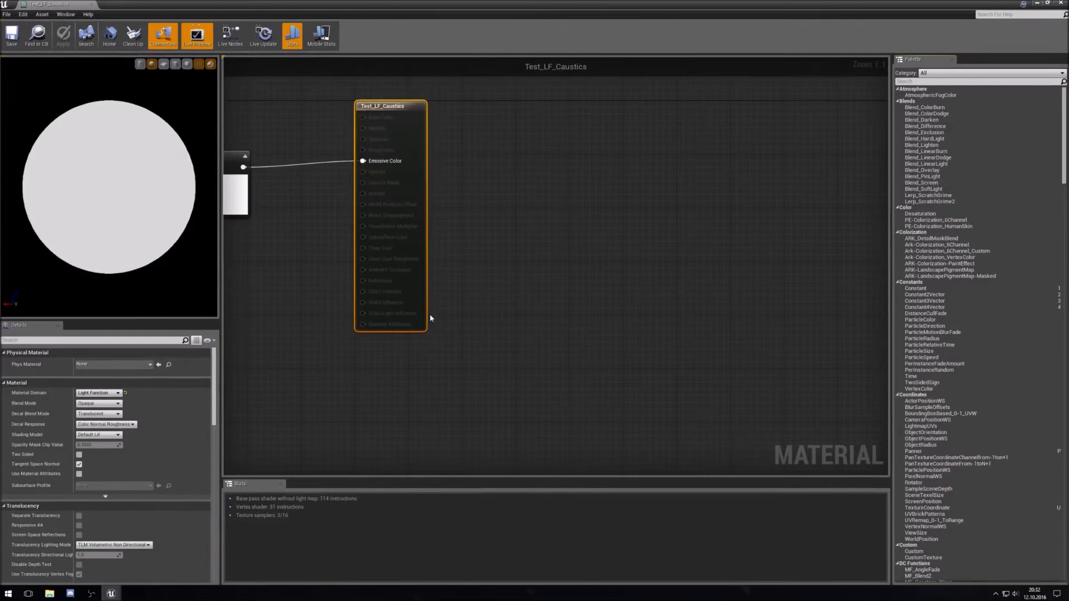
right_click_drag(432, 314, 796, 345)
scroll(543, 375, "down", 8)
right_click_drag(489, 375, 626, 421)
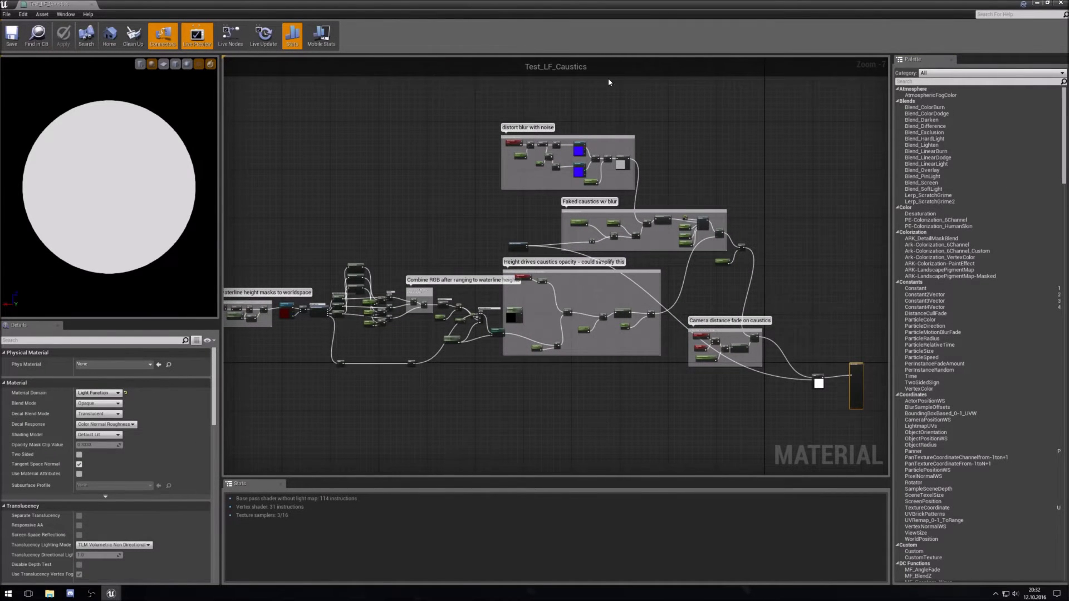
right_click_drag(385, 433, 569, 421)
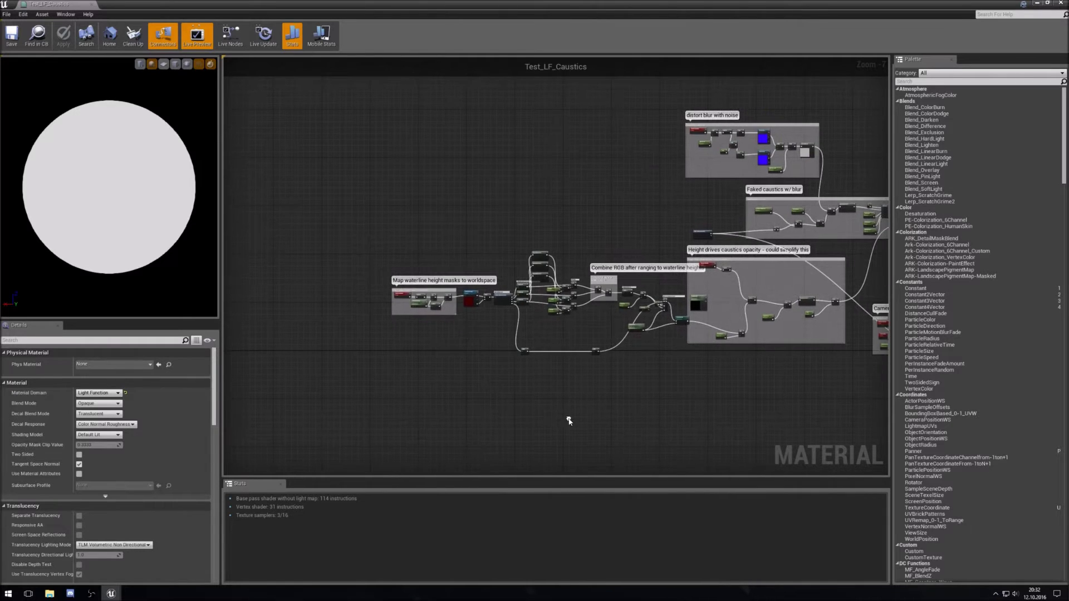
scroll(427, 358, "up", 8)
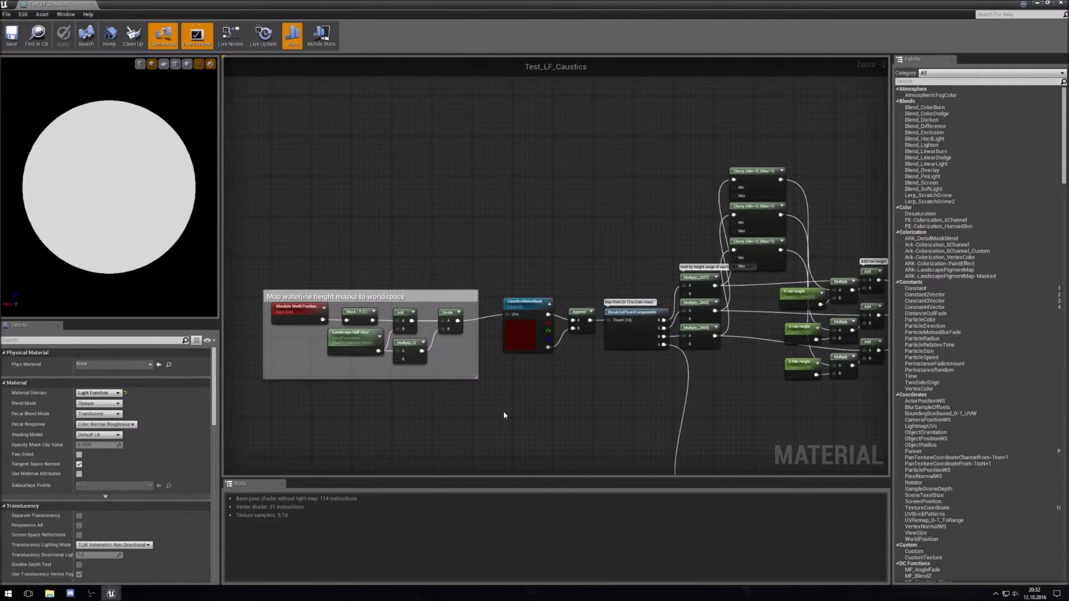
Locate the texture of the CausticsWaterMask node in the project, view CausticsMask_2k, and close its editor
right_click_drag(525, 405, 587, 382)
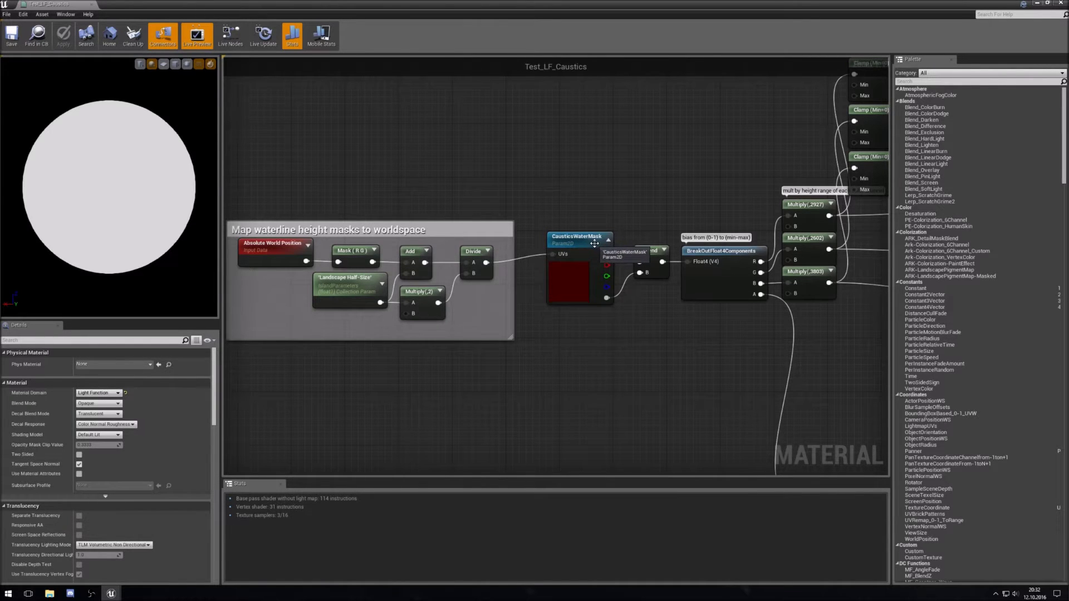
left_click(570, 281)
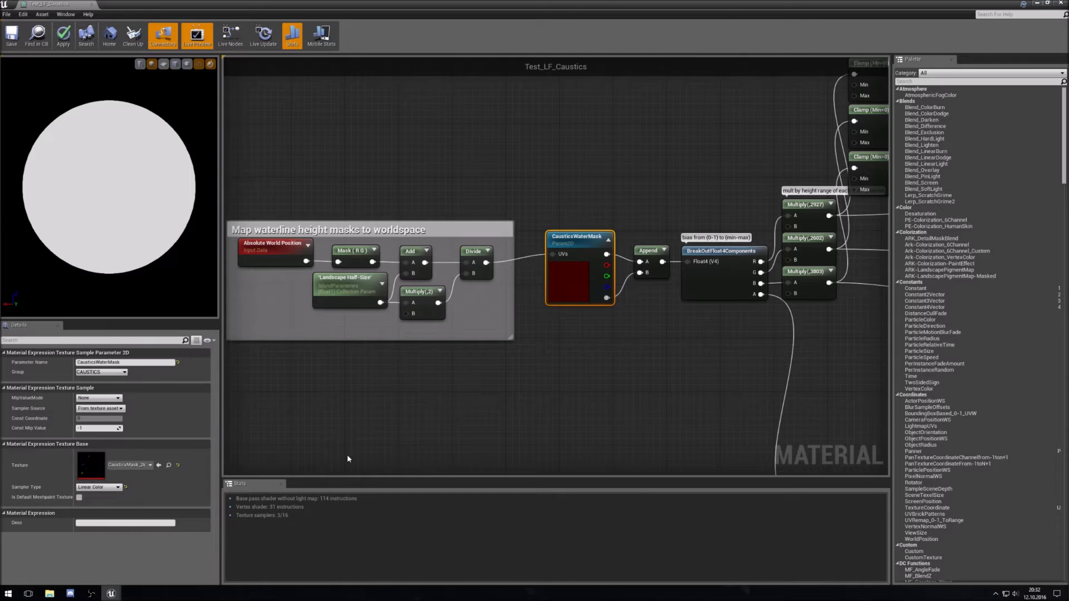
left_click(169, 465)
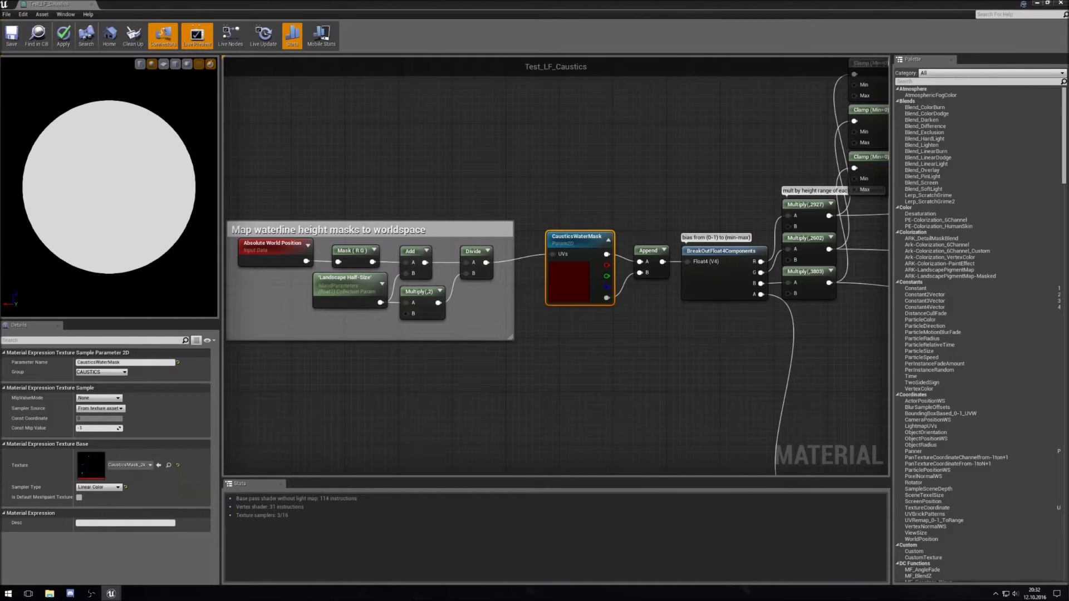
left_click(1041, 5)
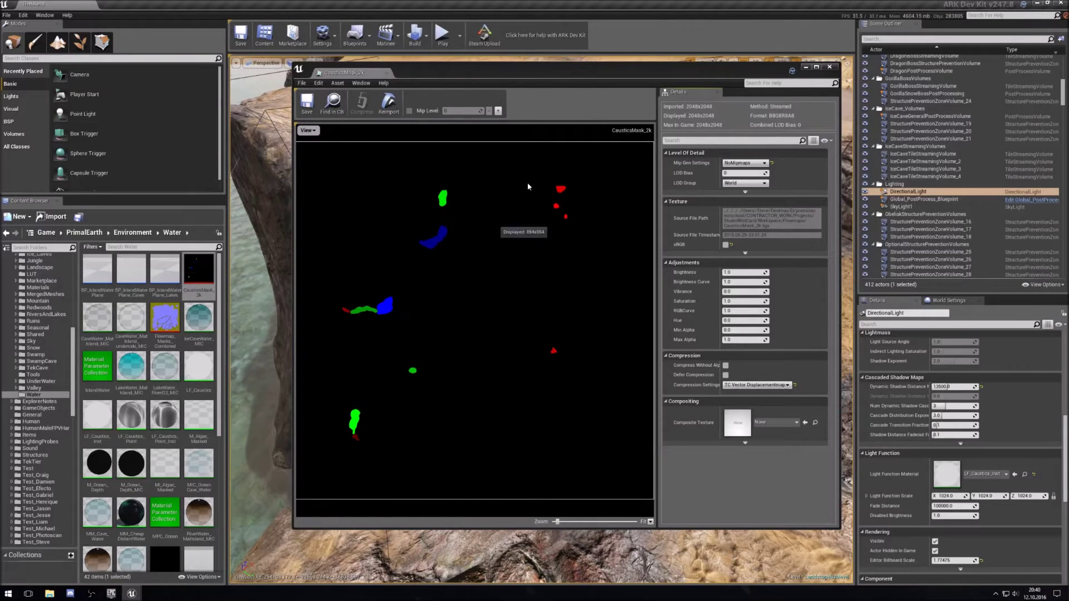
left_click(829, 68)
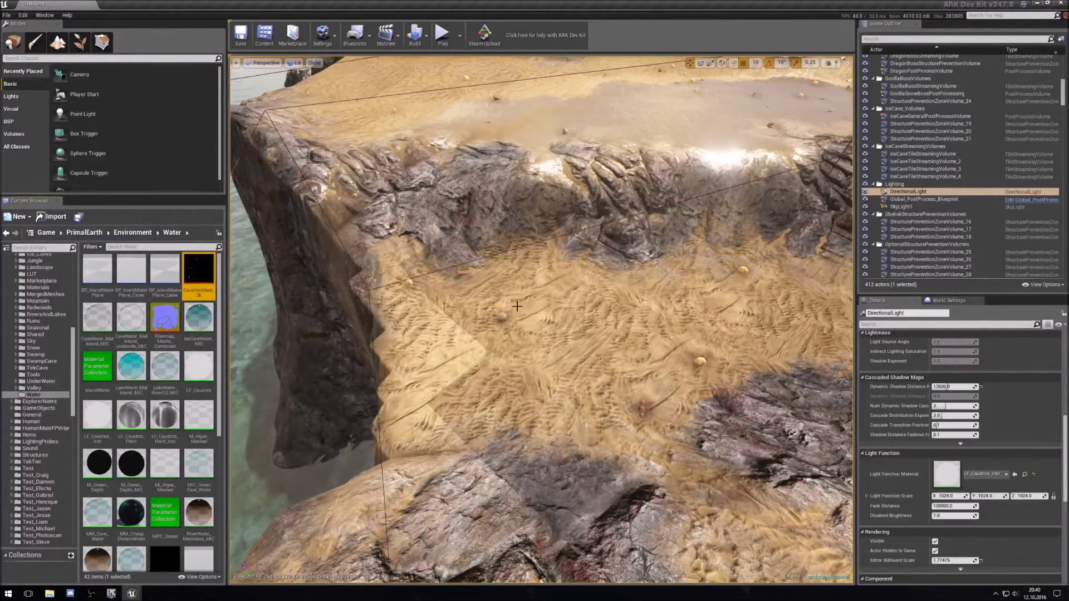
Switch to GIMP and create a new 1024 × 1024 px RGB image with a transparent fill
left_click(1035, 9)
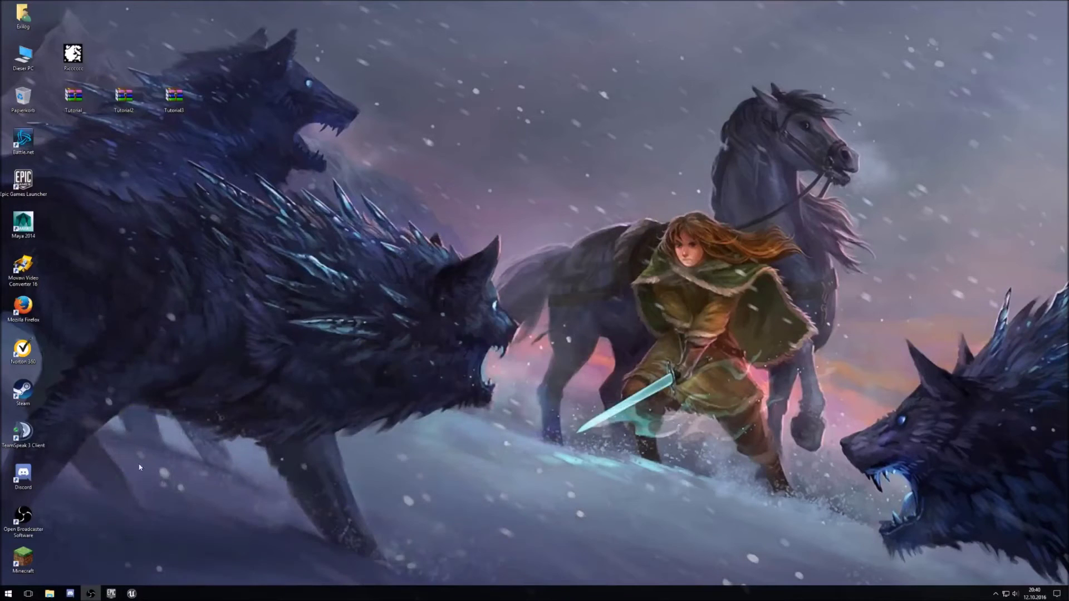
left_click(9, 594)
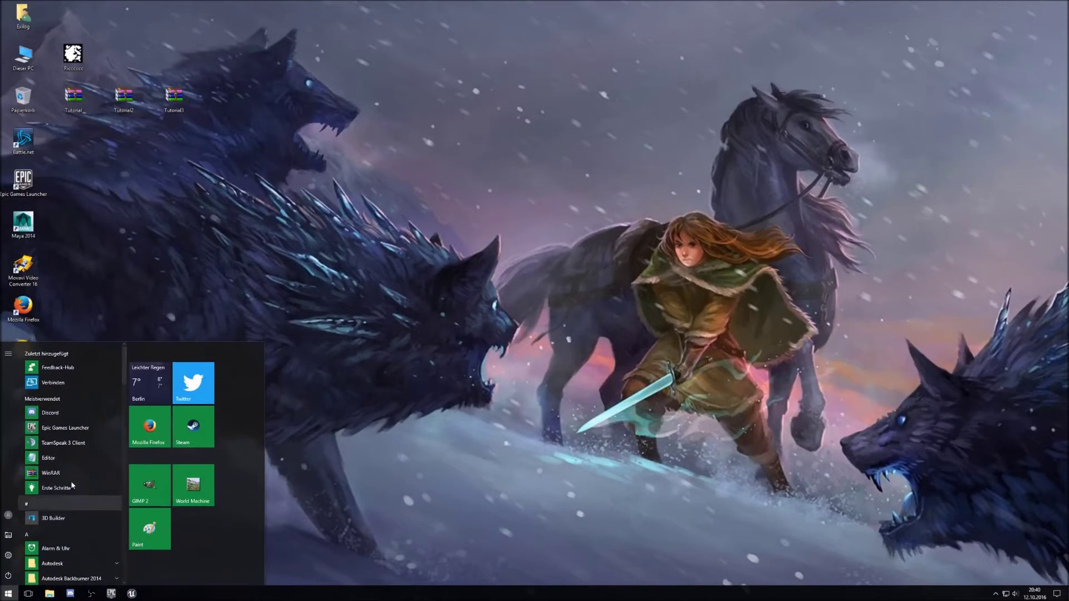
left_click(149, 487)
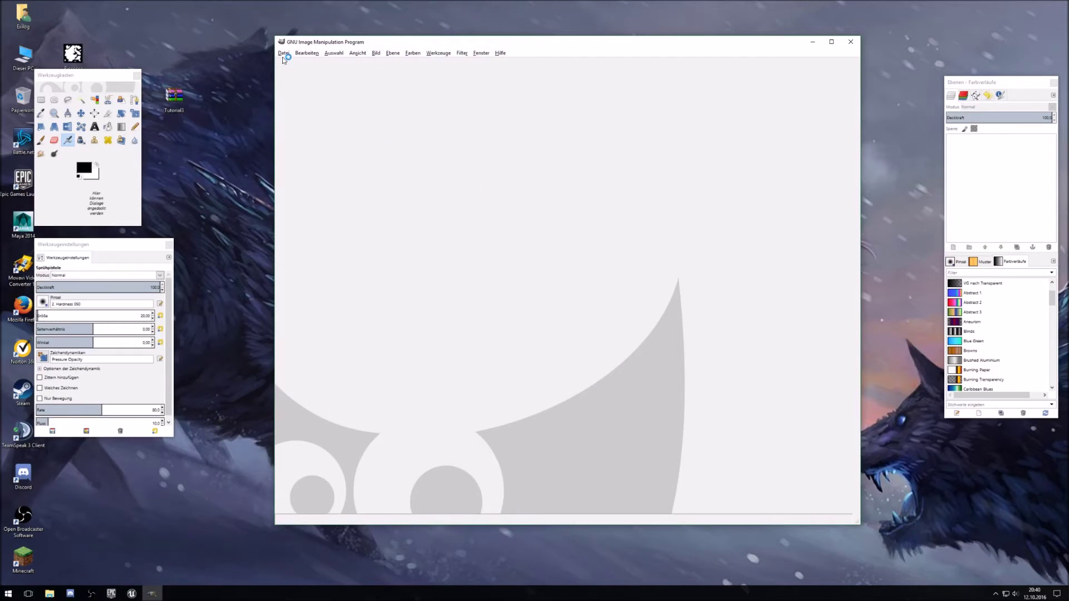
left_click(283, 53)
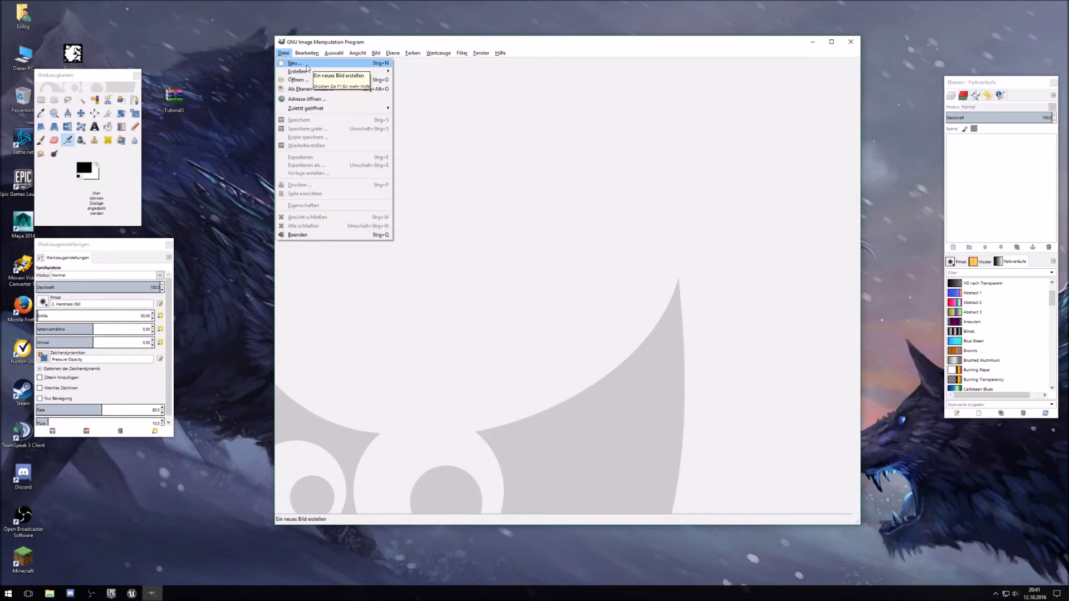
left_click(306, 64)
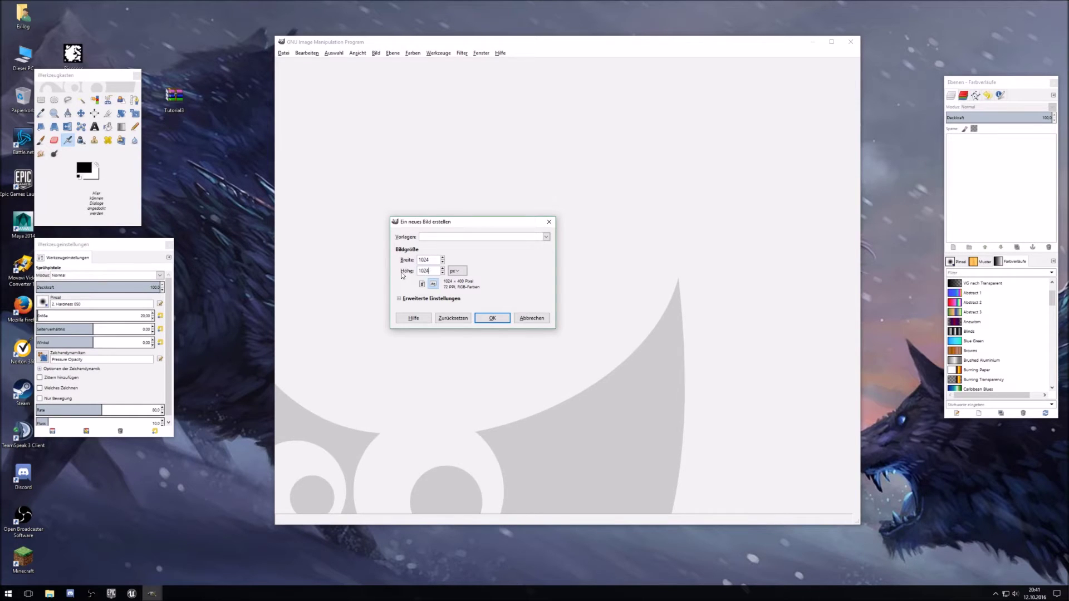
left_click(398, 299)
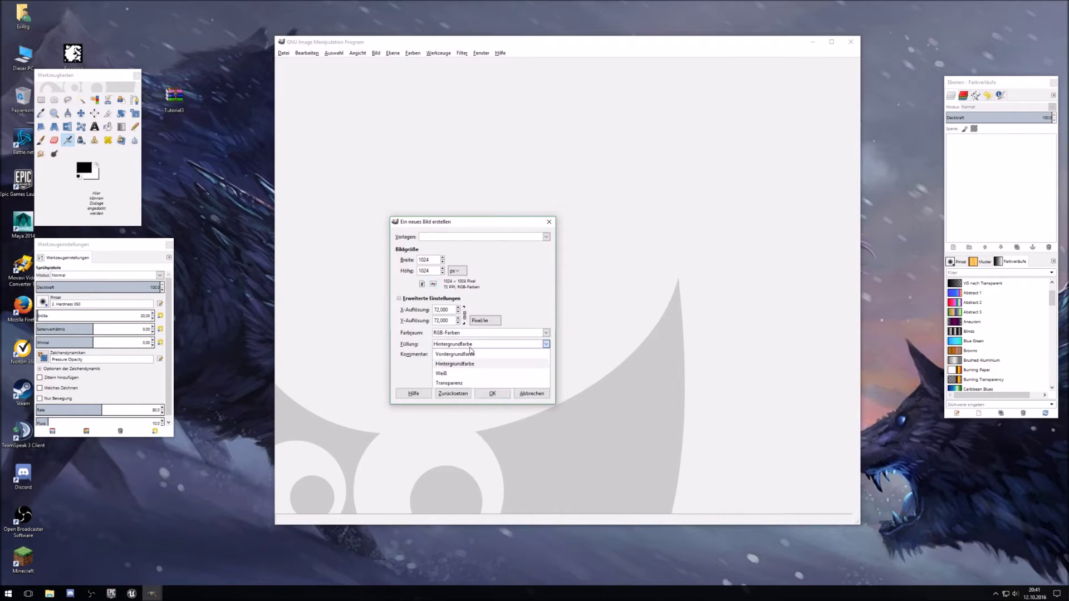
left_click(452, 383)
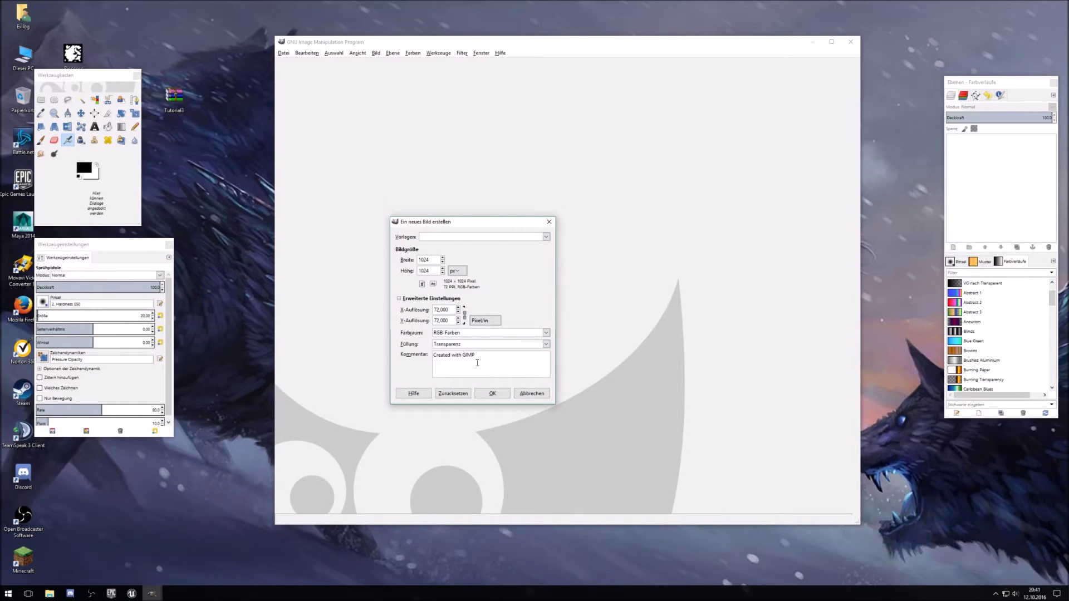
left_click(492, 394)
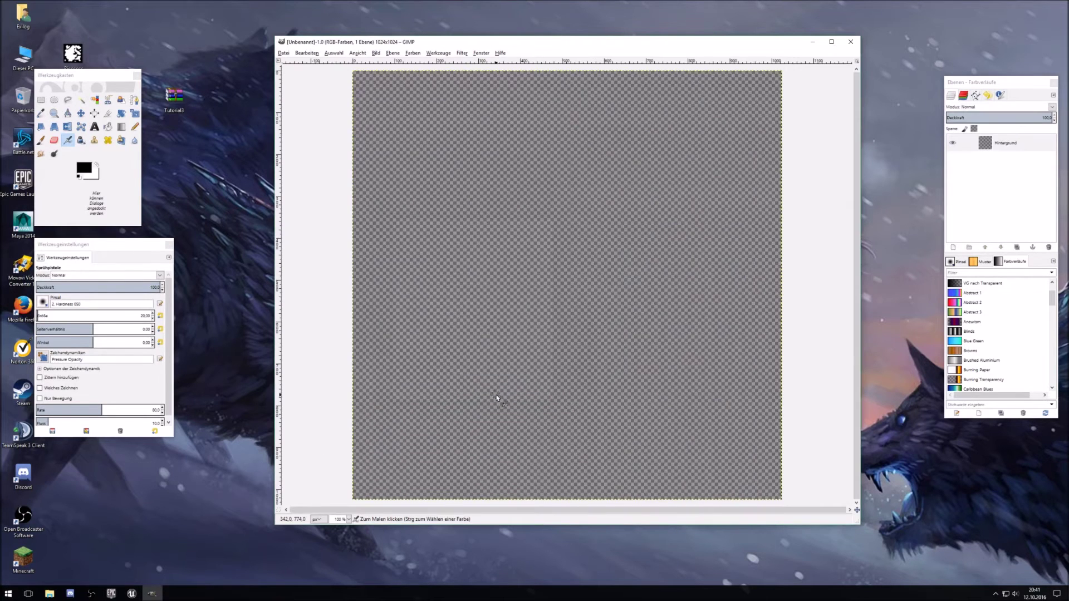
Export the transparent image to the Desktop as the TarGA file Empty.tga and close GIMP
left_click(285, 54)
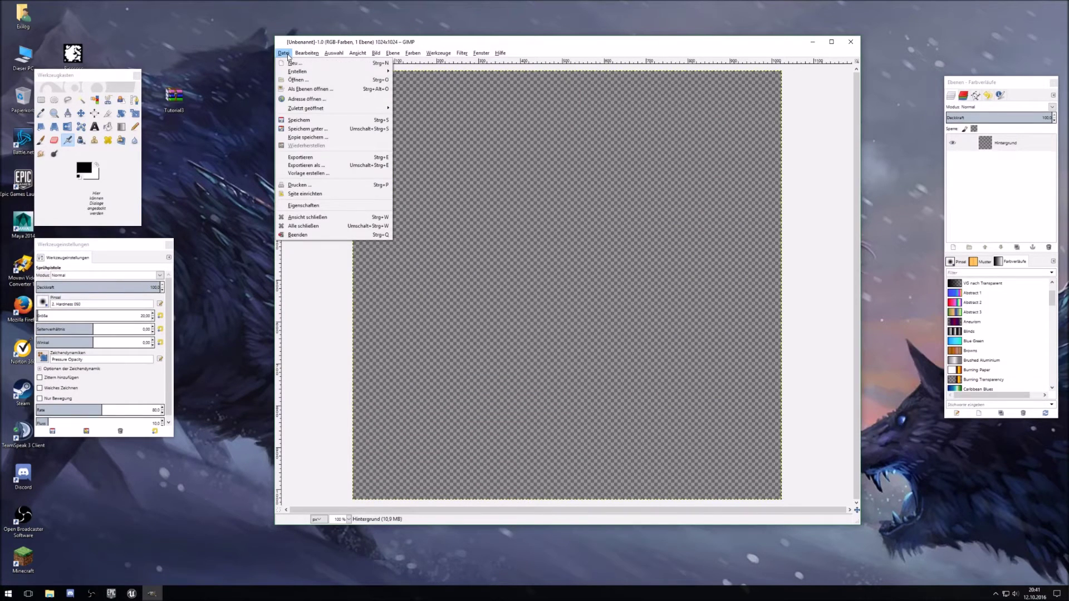
left_click(309, 165)
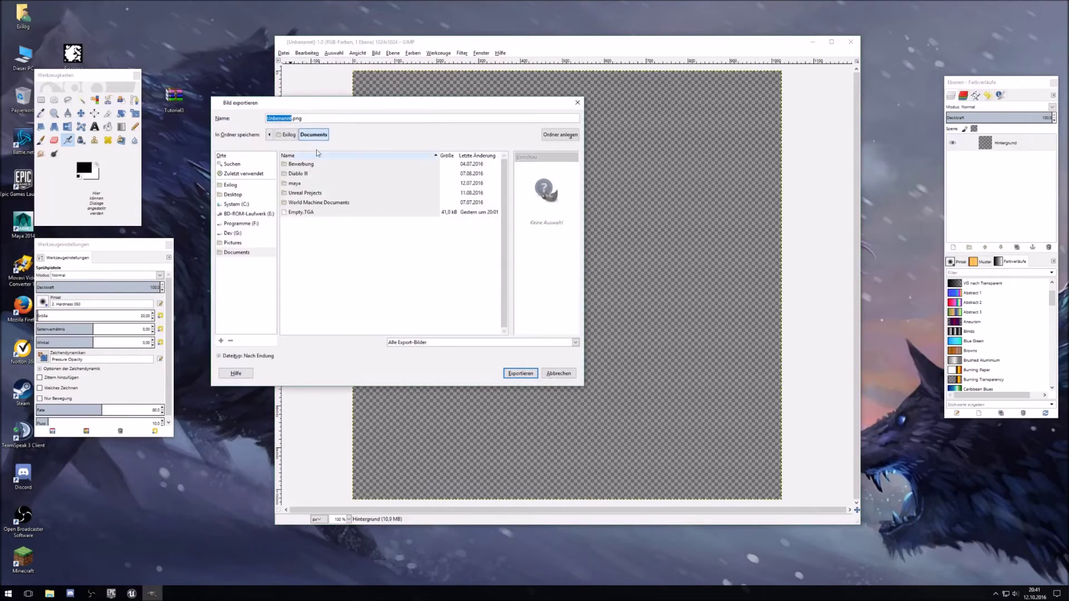
left_click(233, 195)
left_click(308, 118)
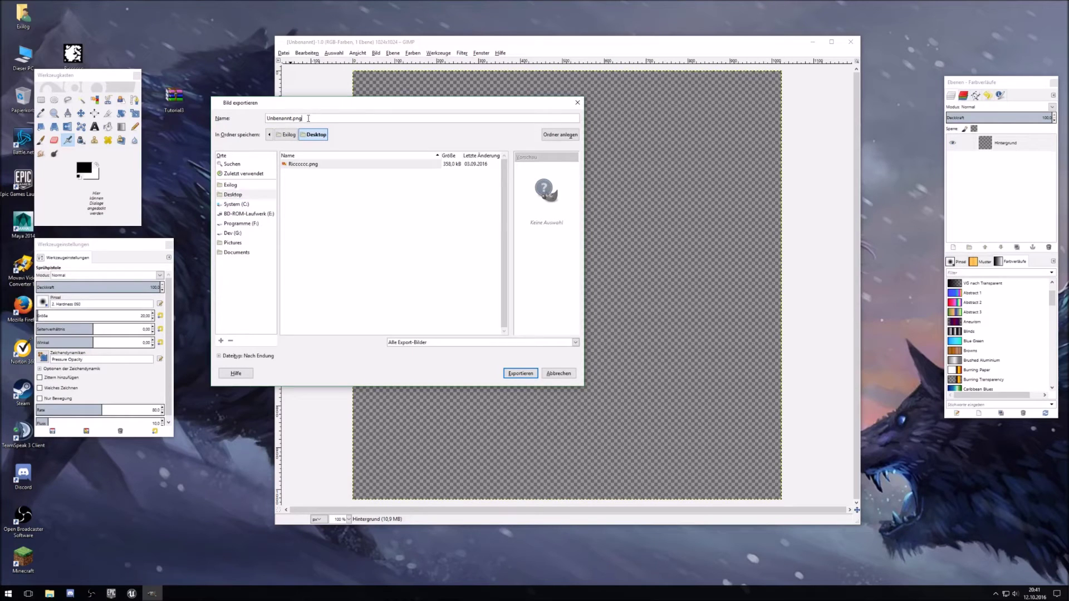
left_click(491, 343)
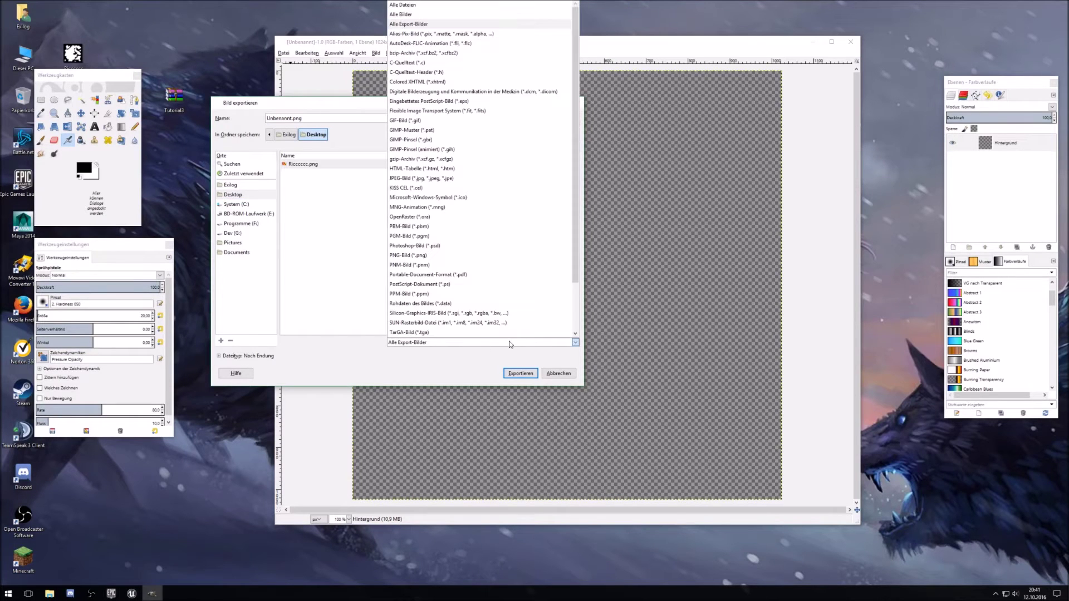
left_click(426, 332)
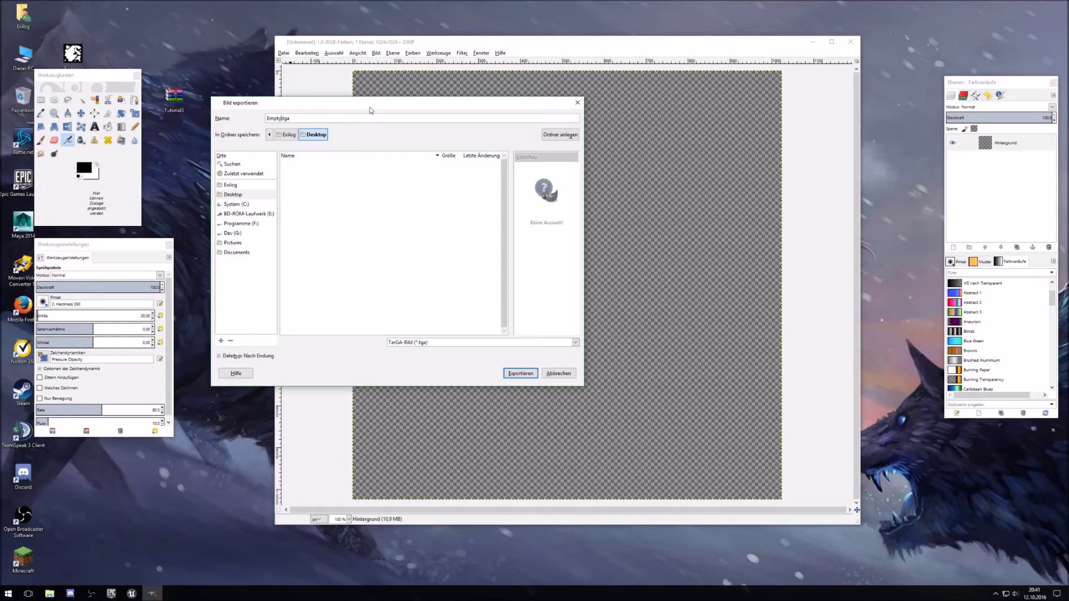
left_click(519, 374)
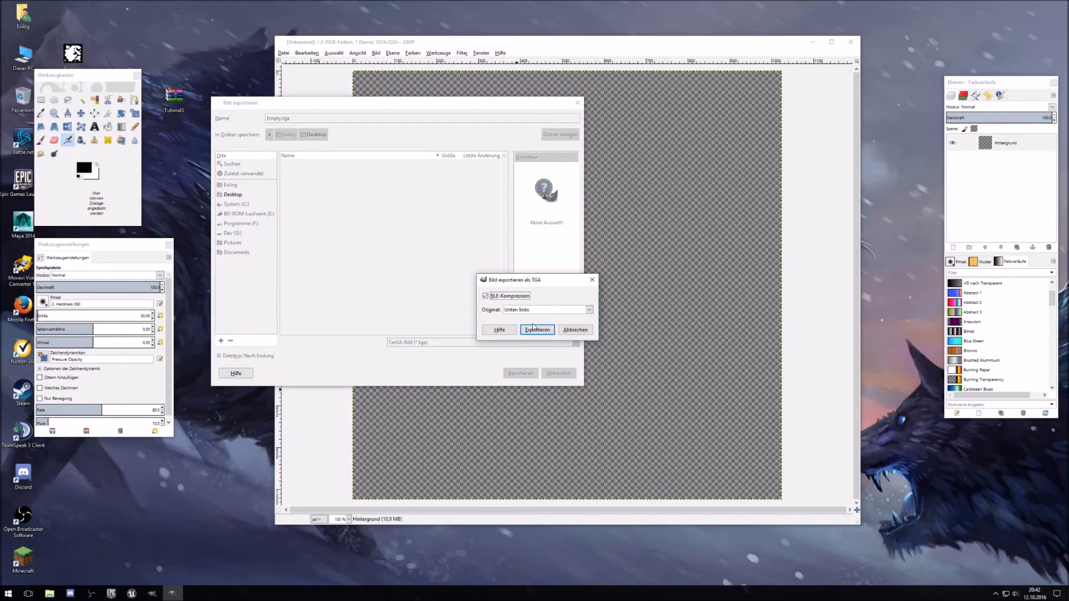
left_click(535, 331)
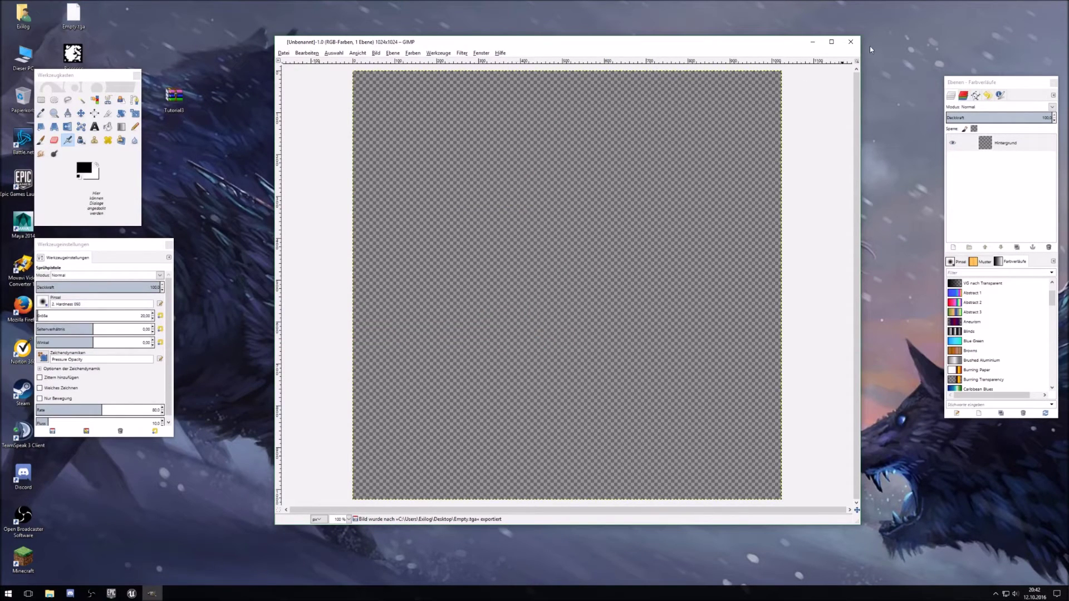
left_click(851, 42)
left_click(850, 42)
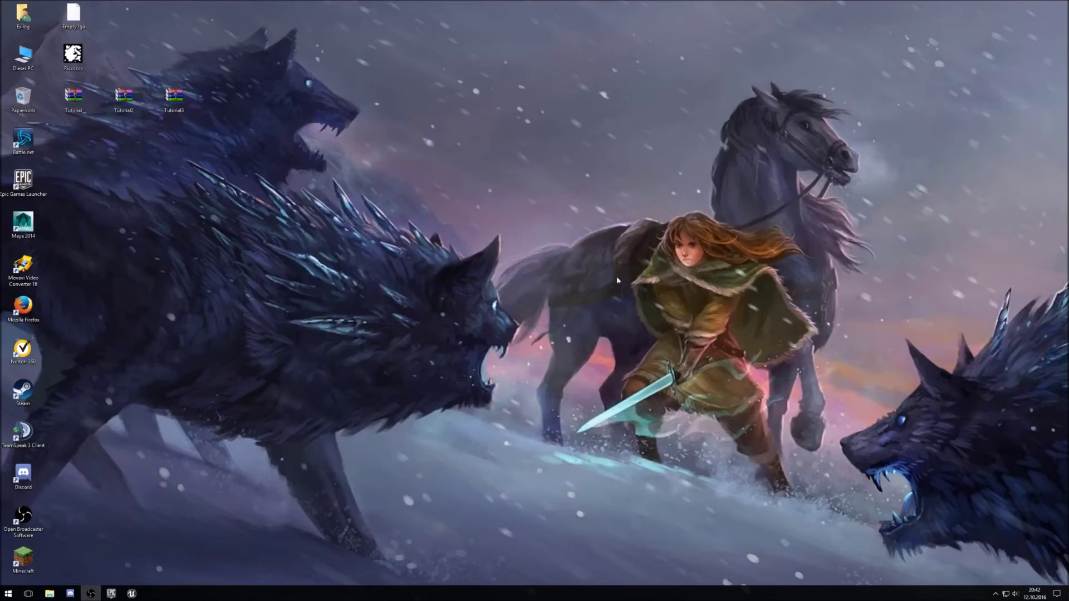
Switch to the ARK Dev Kit, import Empty.tga from the Desktop into the Mods/Tutorial/Stuff folder, and save the texture asset
left_click(132, 594)
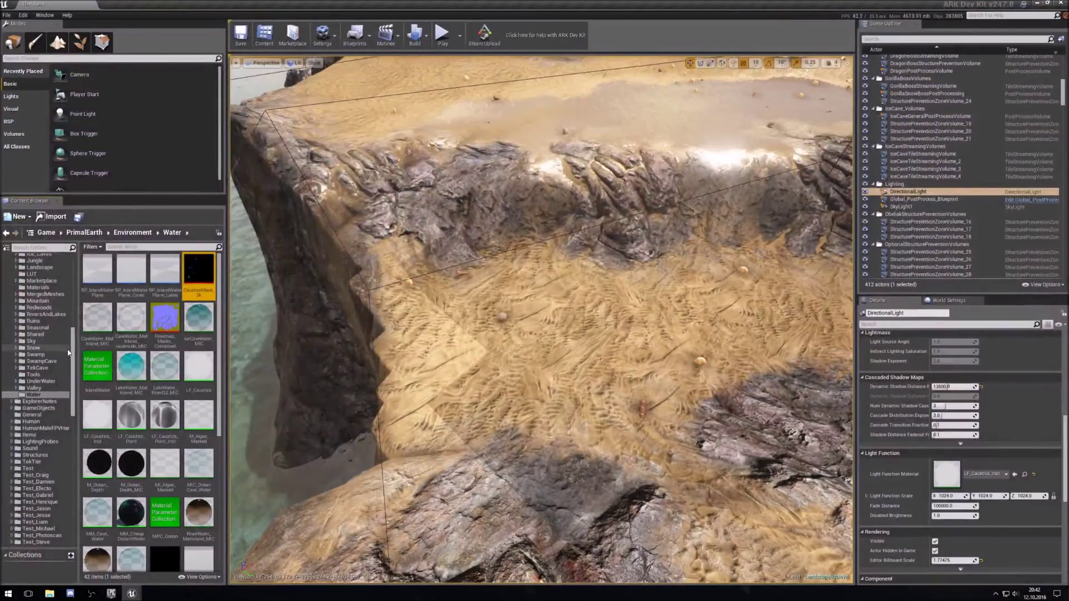
scroll(68, 352, "up", 10)
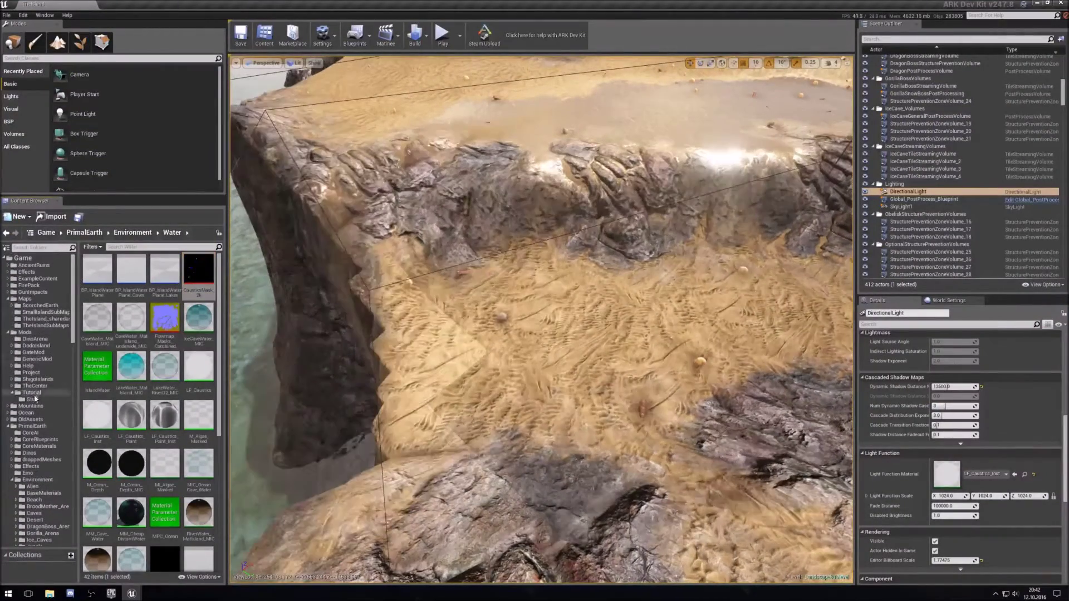
left_click(33, 398)
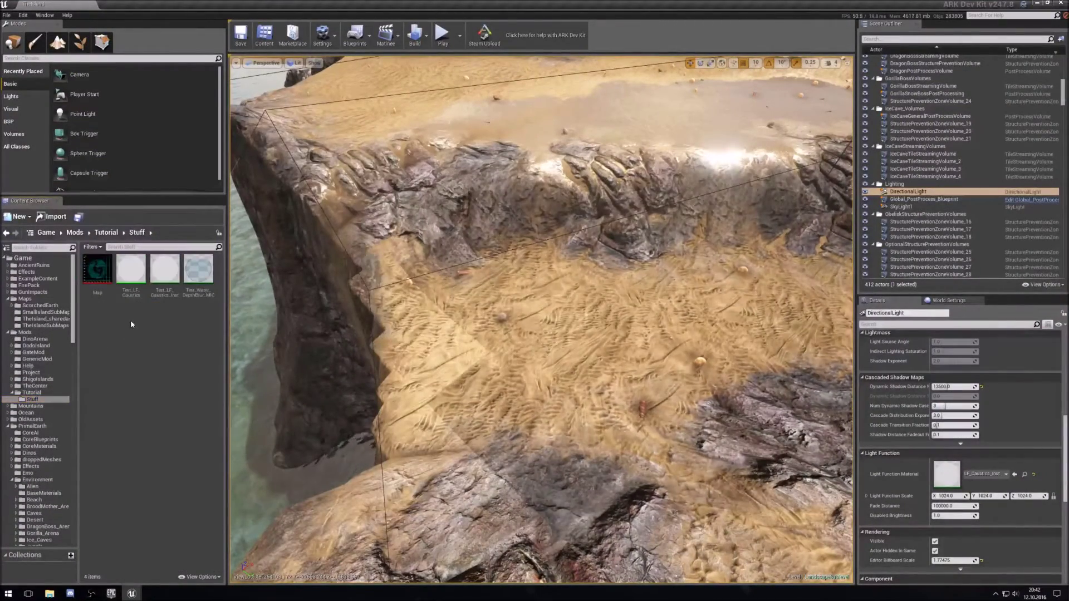
left_click(50, 217)
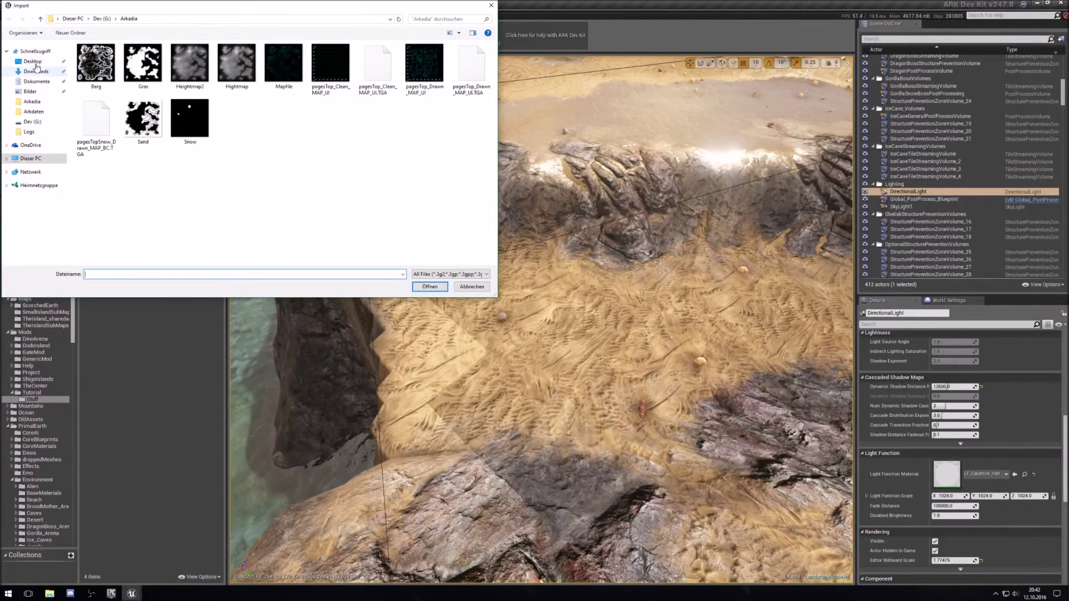
left_click(31, 61)
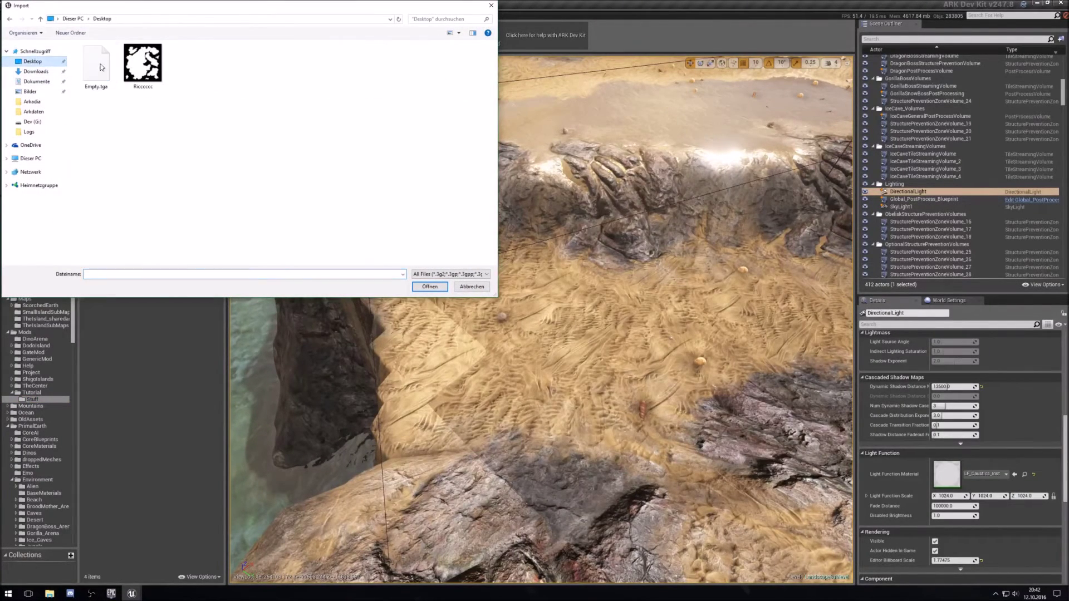
double_click(99, 68)
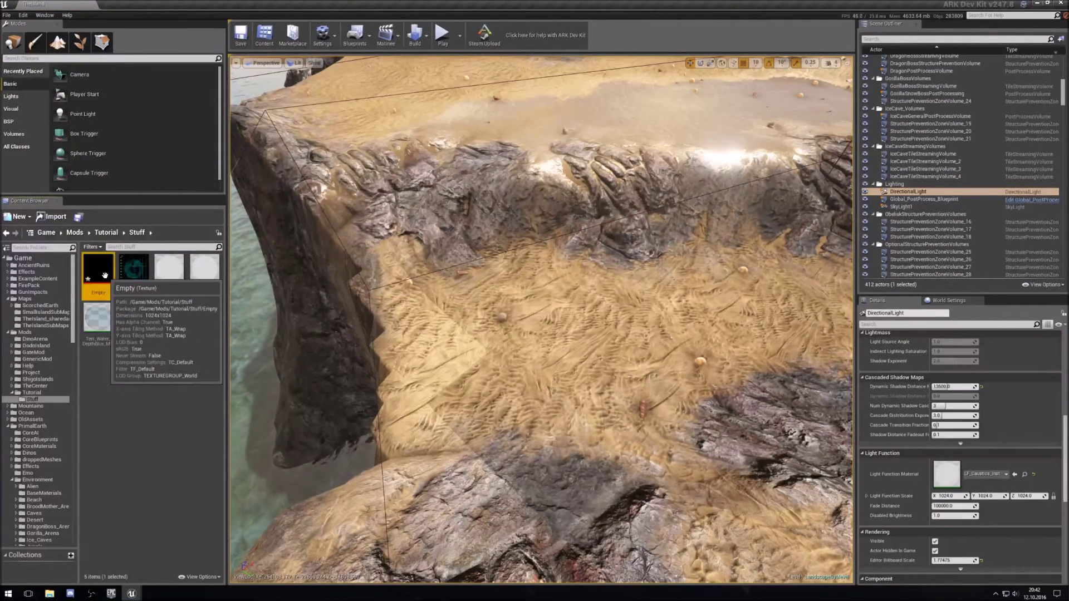
right_click(105, 275)
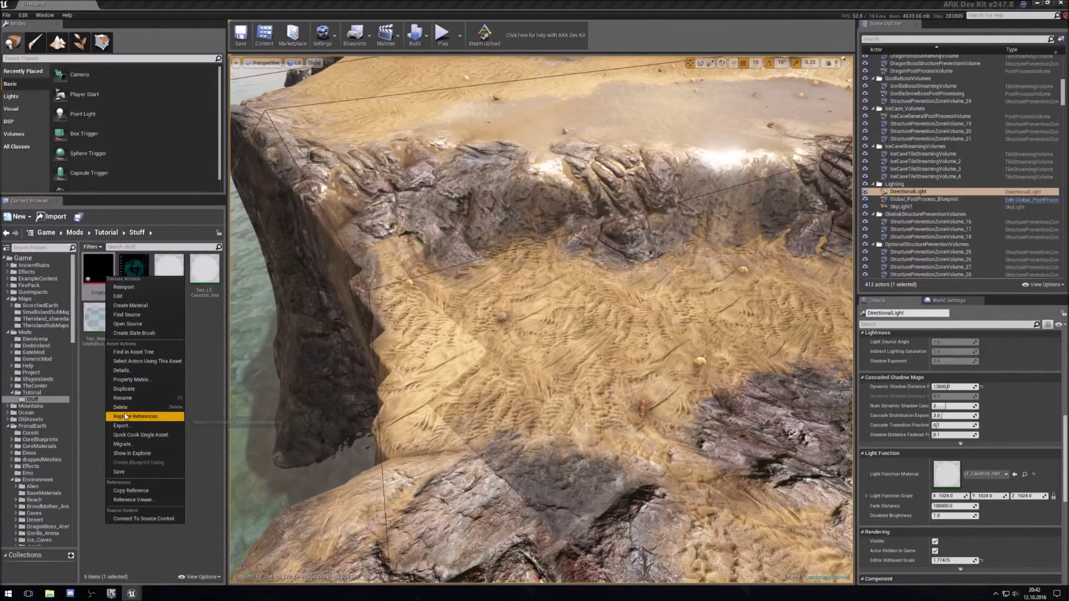
left_click(131, 471)
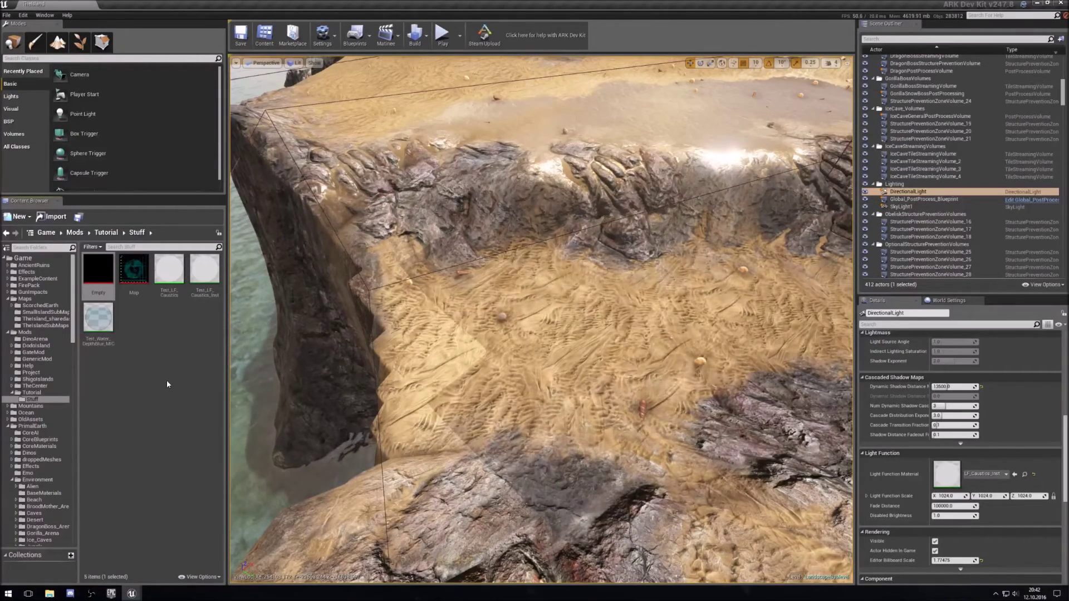
In the Test_LF_Caustics material, replace the CausticsWaterMask node's texture with Empty, save the material, and close its editor
left_click(175, 277)
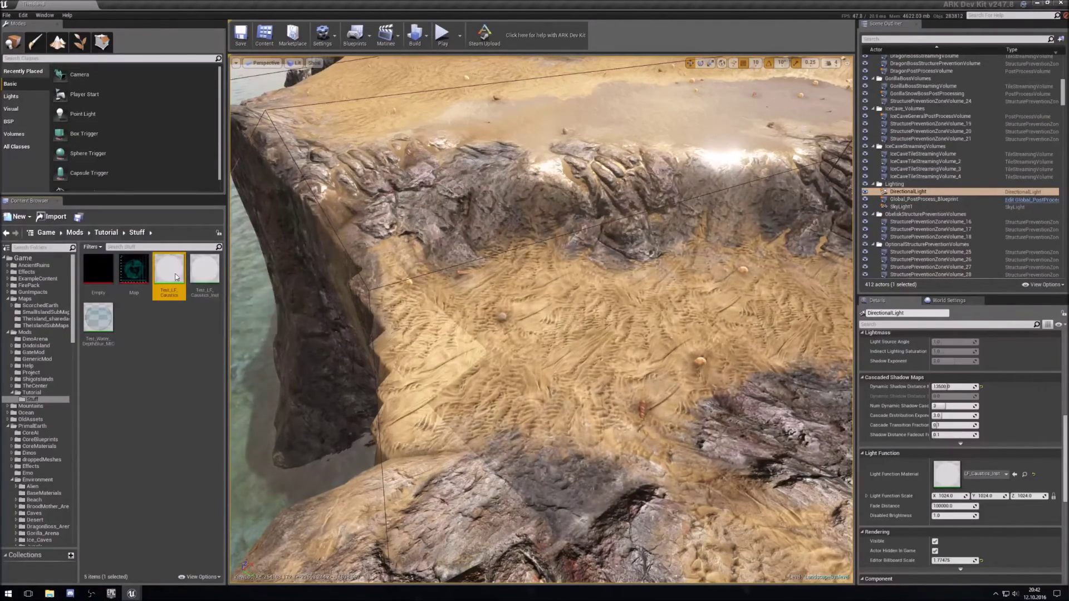
double_click(175, 277)
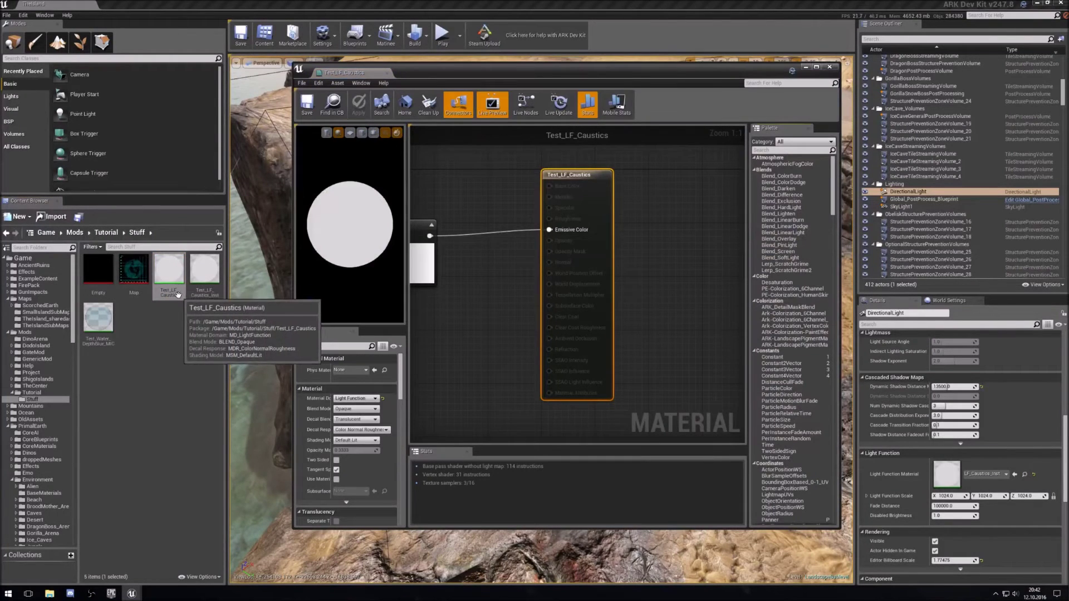
right_click_drag(439, 339, 587, 336)
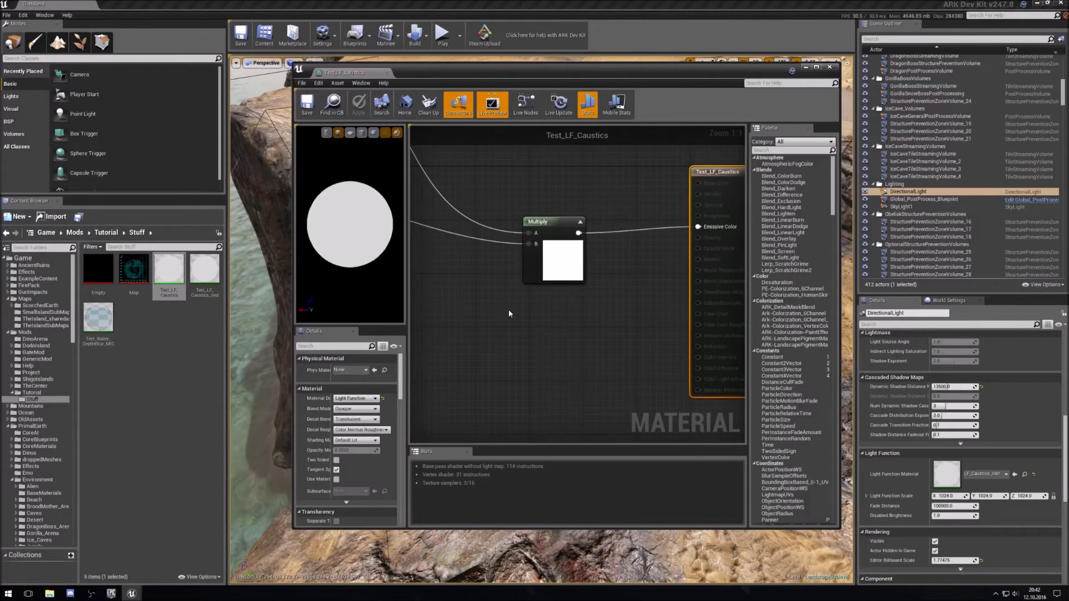
scroll(509, 310, "down", 4)
scroll(477, 350, "down", 3)
scroll(495, 312, "up", 6)
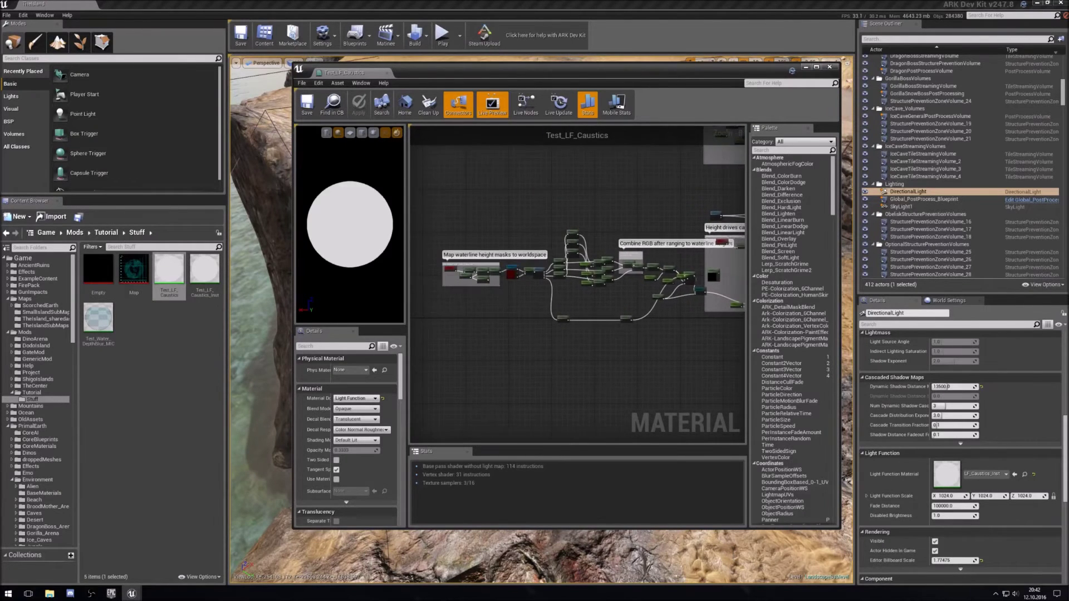
right_click_drag(513, 223, 499, 365)
left_click(522, 309)
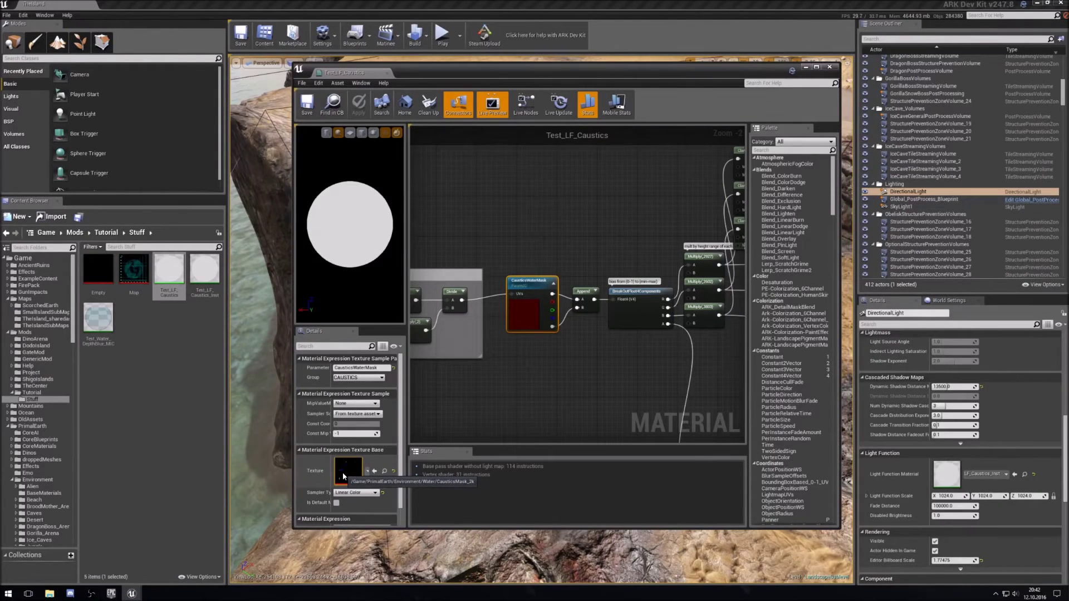
left_click(103, 277)
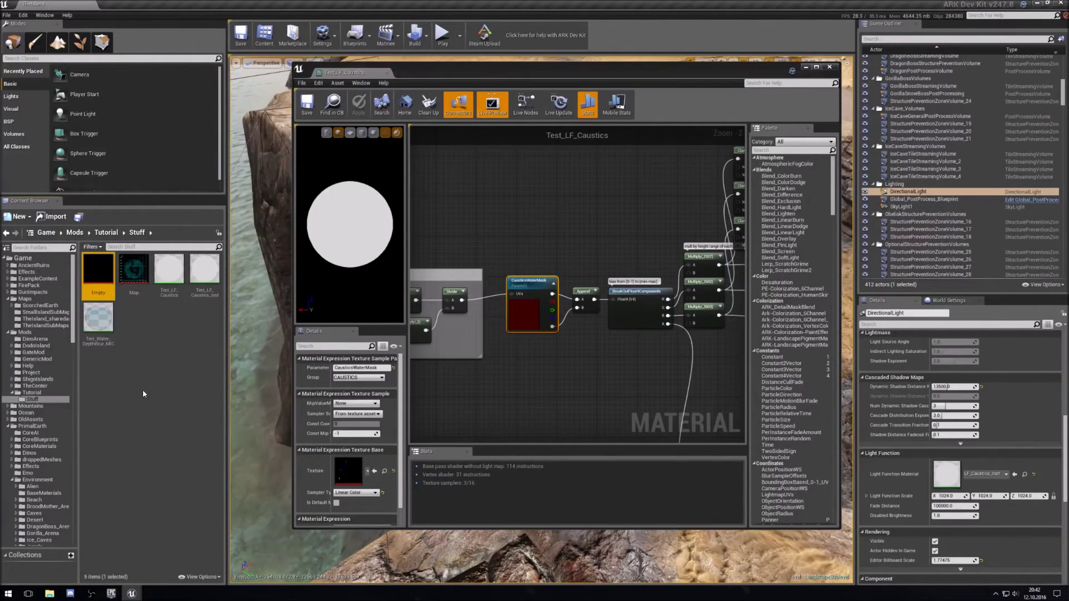
left_click(374, 471)
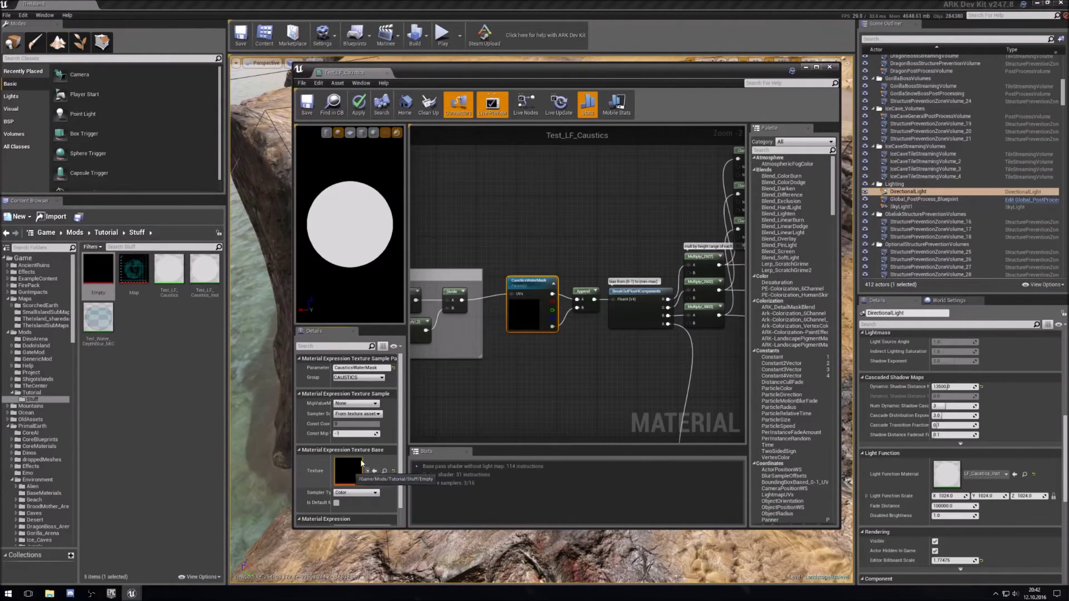
left_click(307, 109)
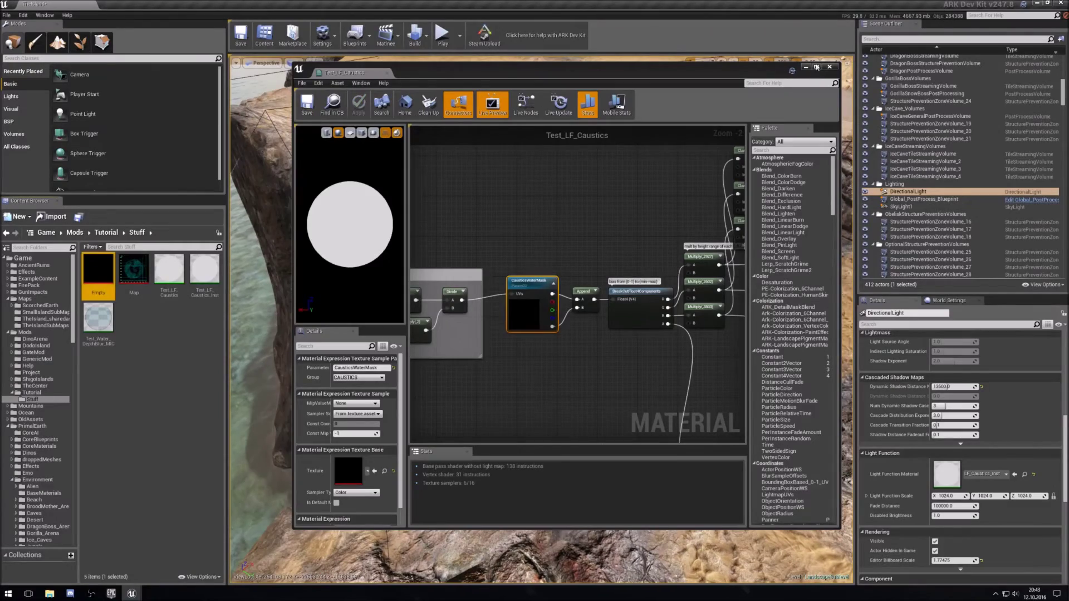
left_click(830, 67)
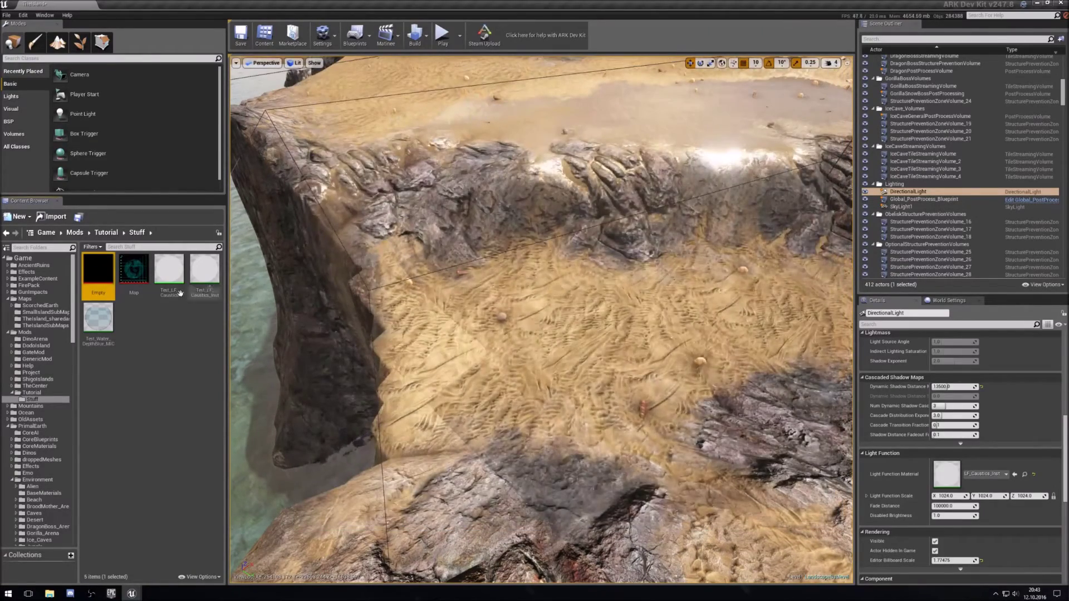
Assign Test_LF_Caustics_Inst from the Stuff folder as the DirectionalLight's Light Function Material
left_click(169, 271)
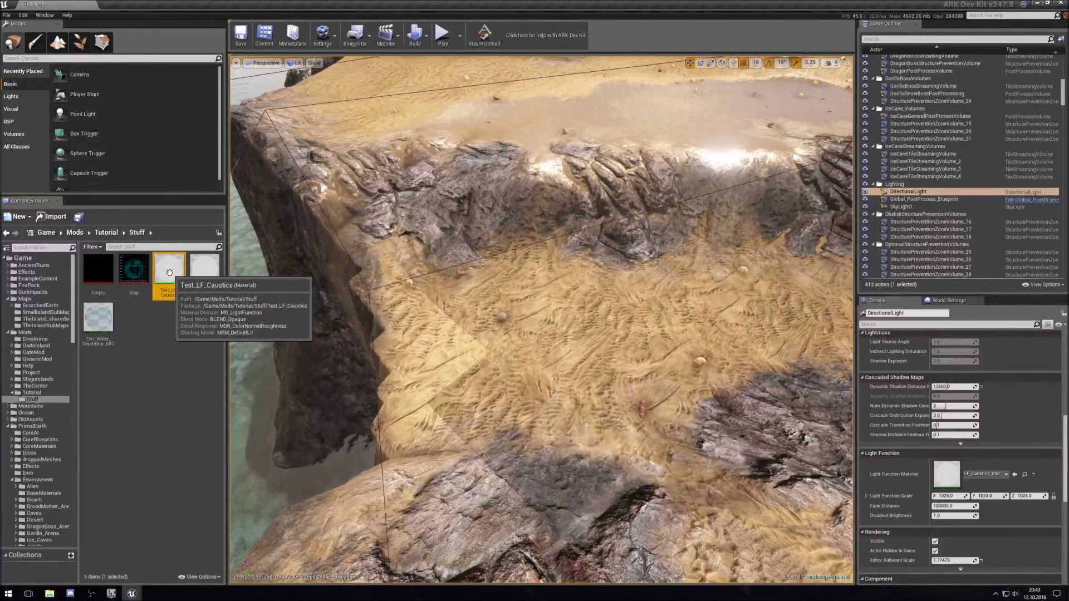
left_click(205, 273)
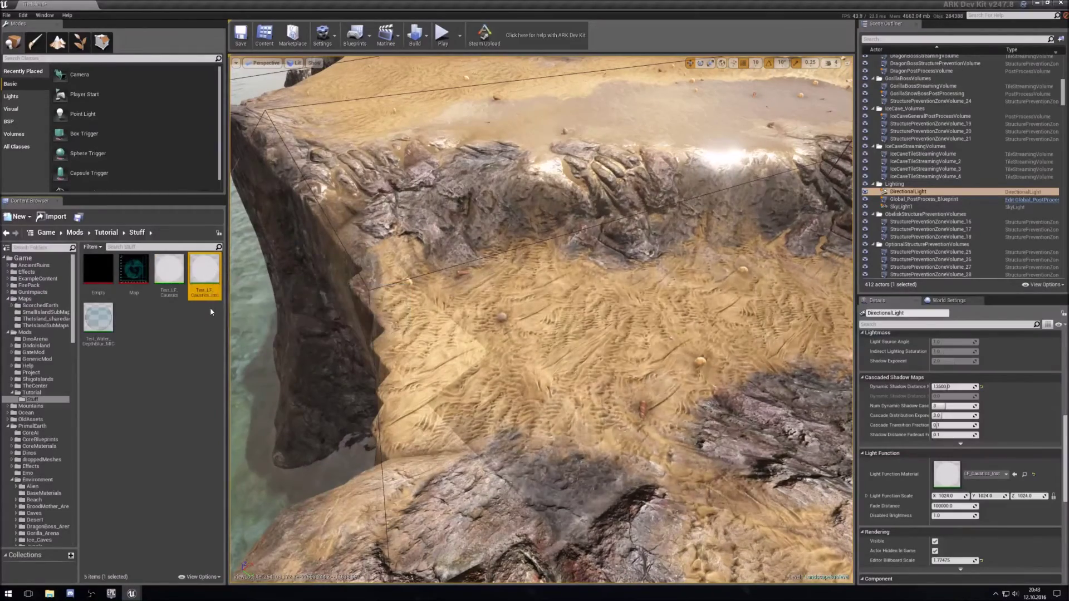
left_click(1014, 474)
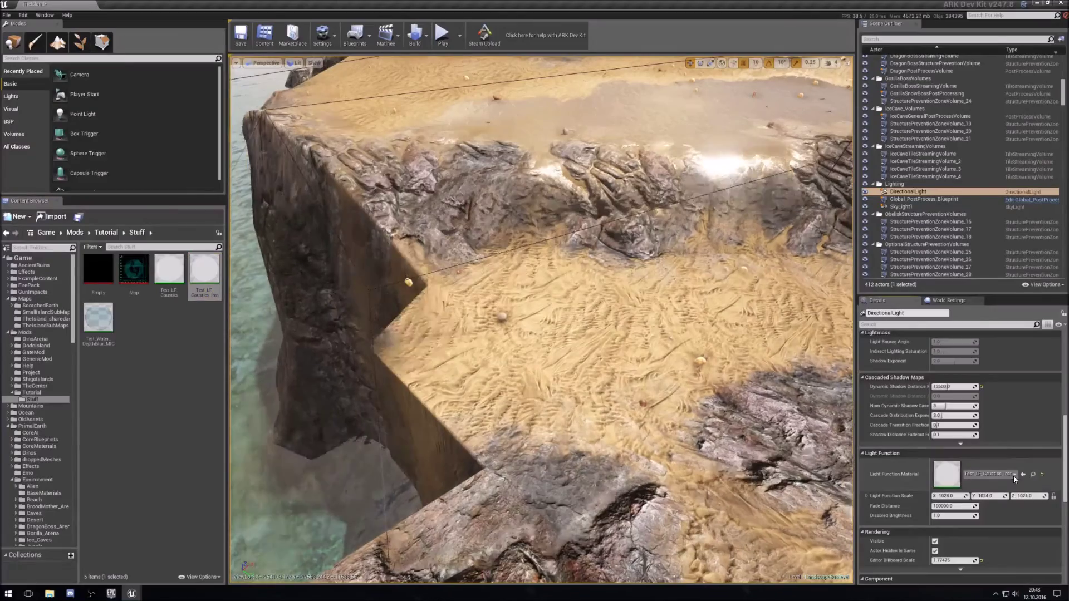
Hide the WaterPlane actor in the level and inspect the lighting on the exposed seabed and shore from several angles
left_click_drag(556, 334, 443, 326)
left_click_drag(659, 270, 659, 216)
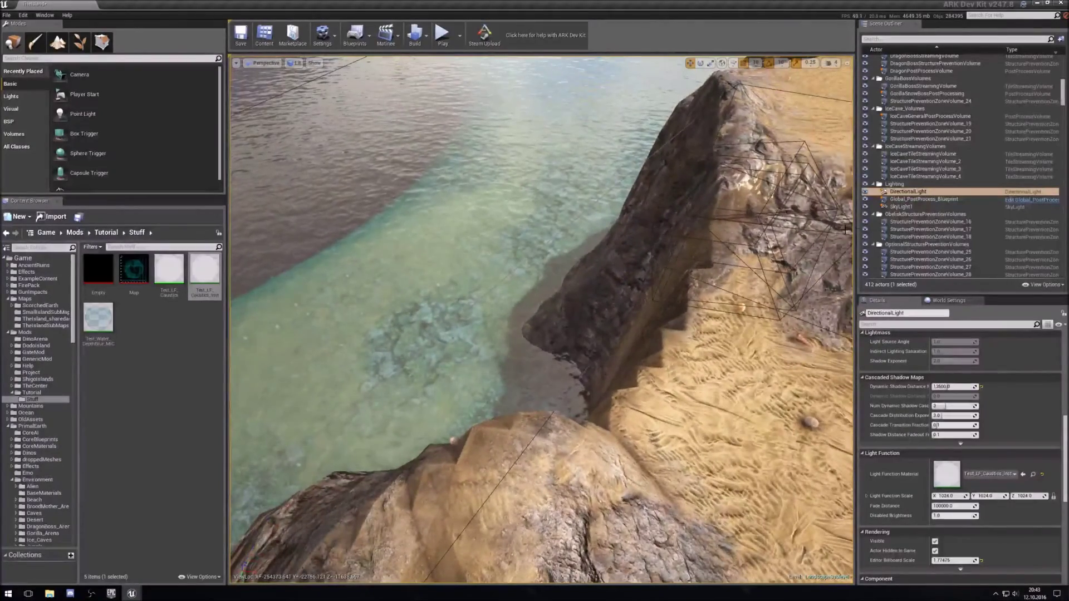
left_click_drag(1062, 91, 1062, 249)
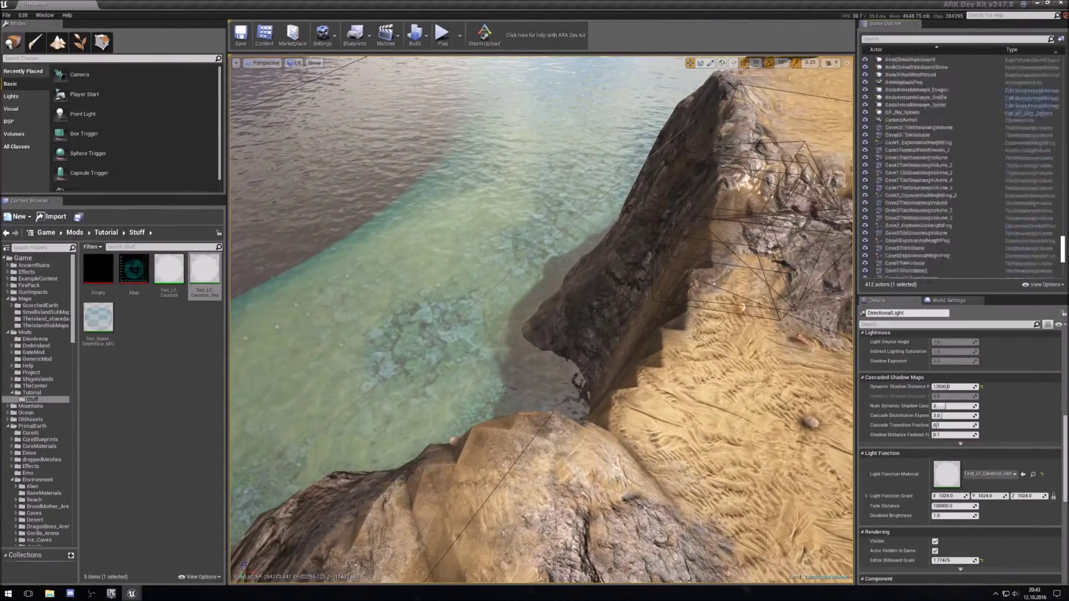
left_click(866, 252)
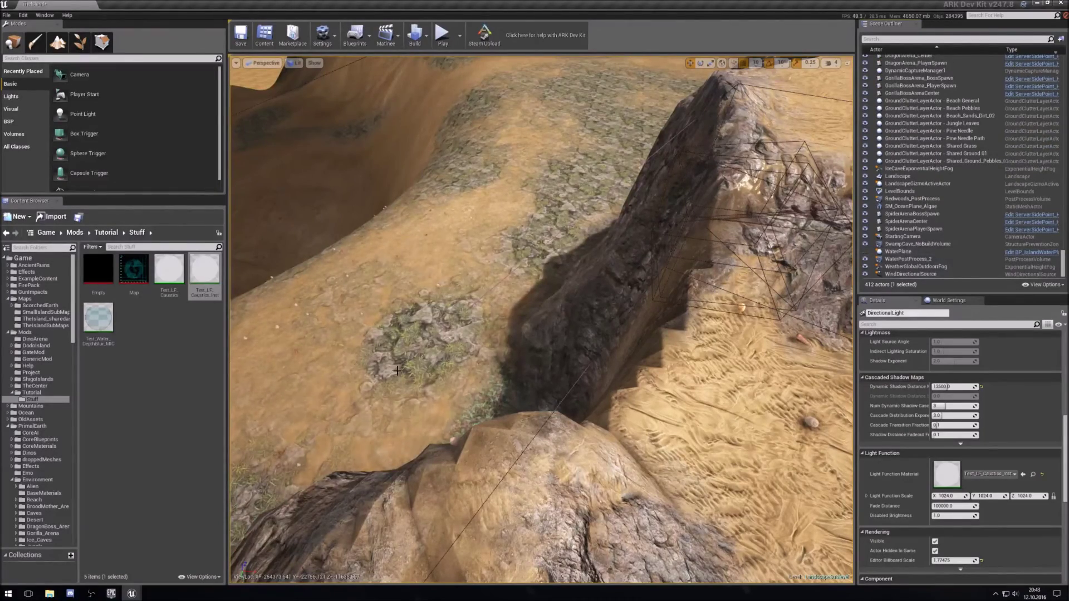
right_click_drag(359, 348, 464, 349)
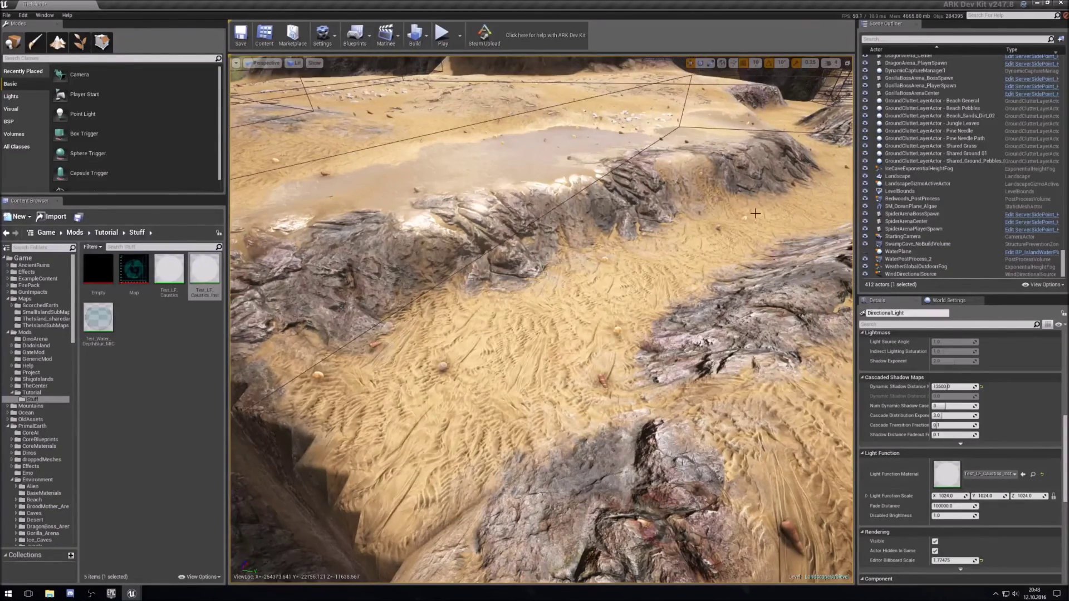
right_click_drag(549, 367, 541, 367)
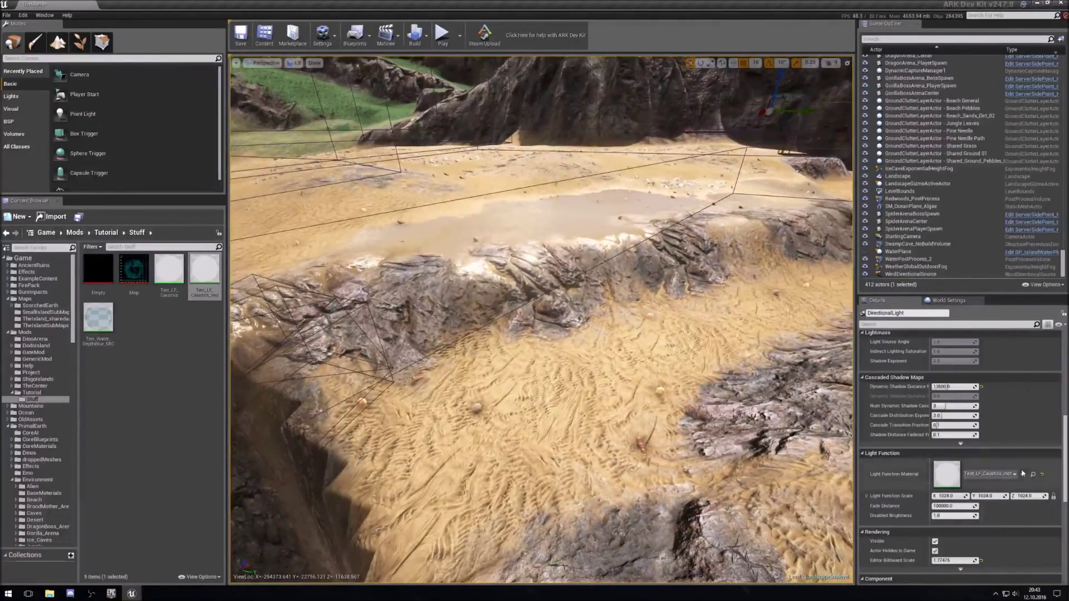
right_click_drag(622, 367, 388, 329)
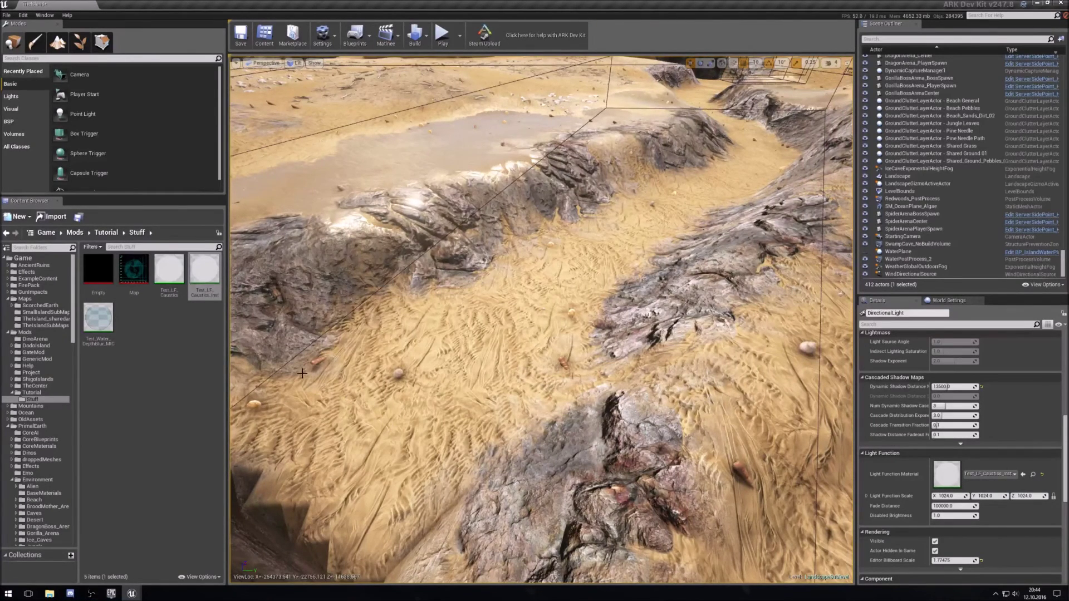
right_click_drag(452, 400, 474, 384)
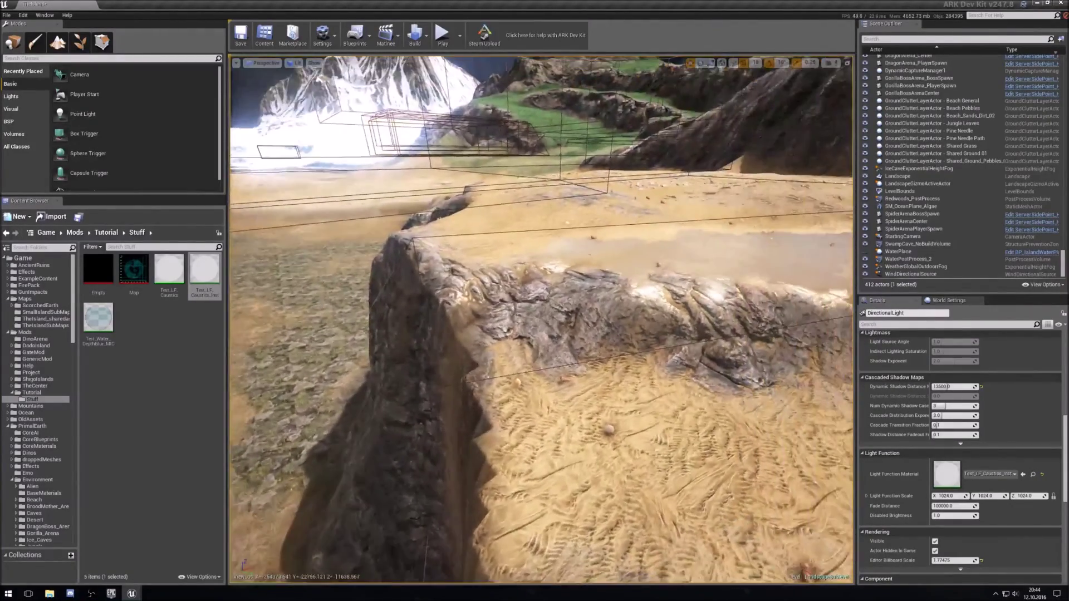